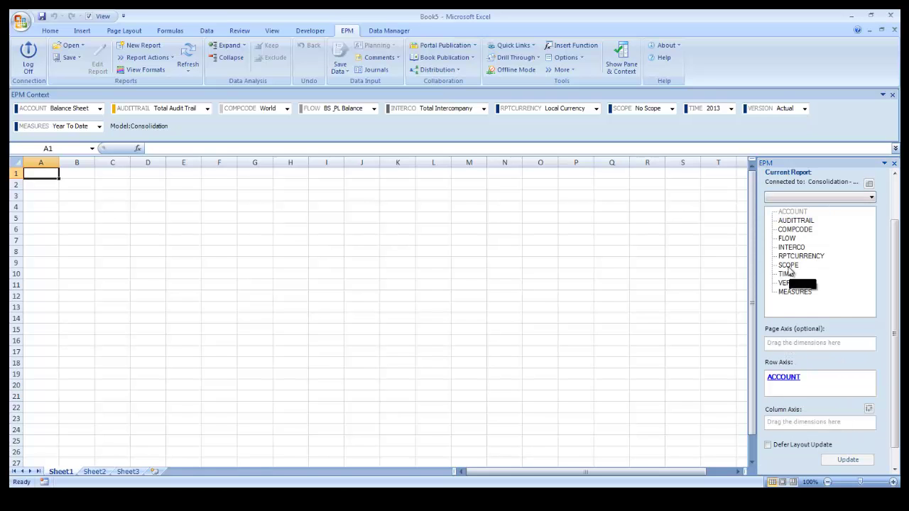
# Step: Add the TIME dimension to the report's column axis, then expand the Balance Sheet accounts and the 2013 period
pyautogui.moveTo(786, 274); pyautogui.dragTo(789, 423)
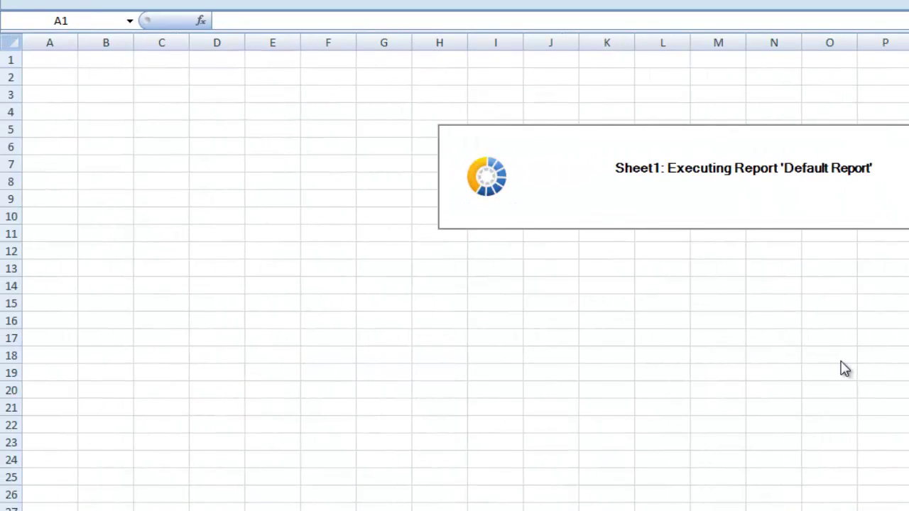
pyautogui.click(73, 76)
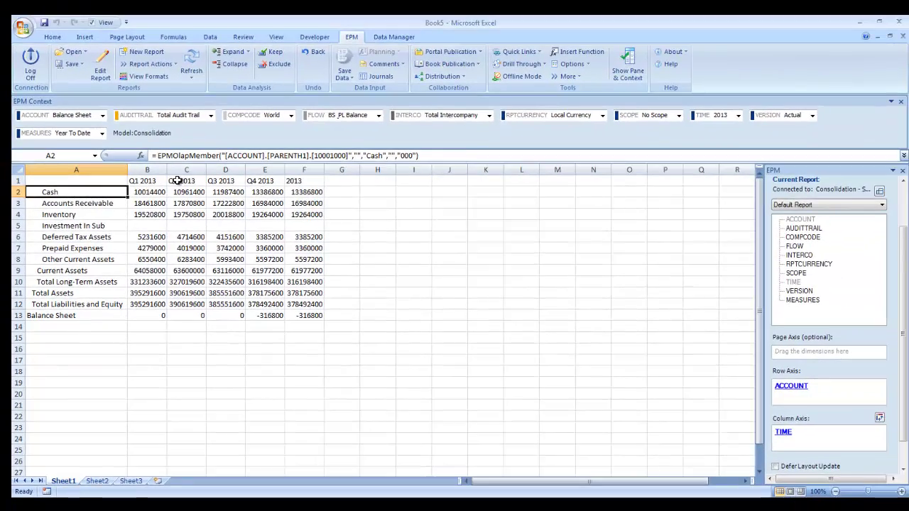
pyautogui.doubleClick(177, 180)
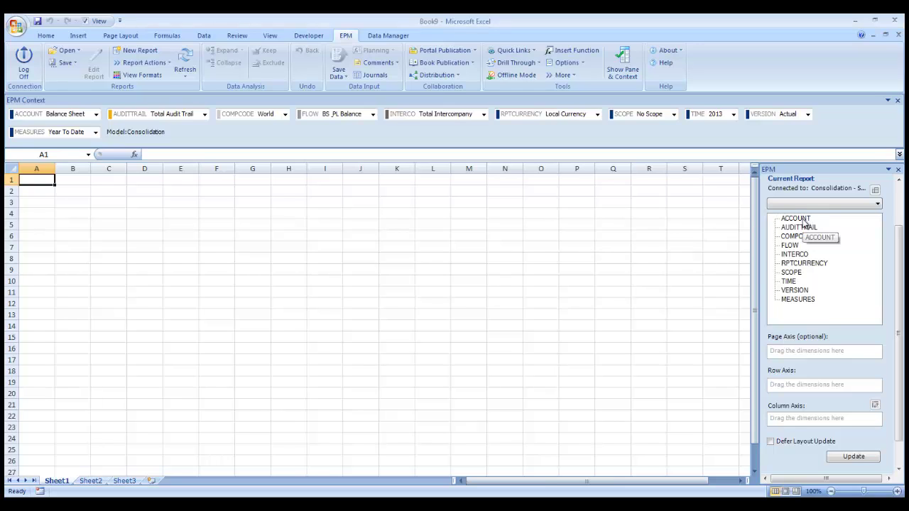
# Step: On the blank sheet, place the ACCOUNT dimension in cell D5 and the TIME dimension in cell E4
pyautogui.moveTo(804, 225); pyautogui.dragTo(140, 228)
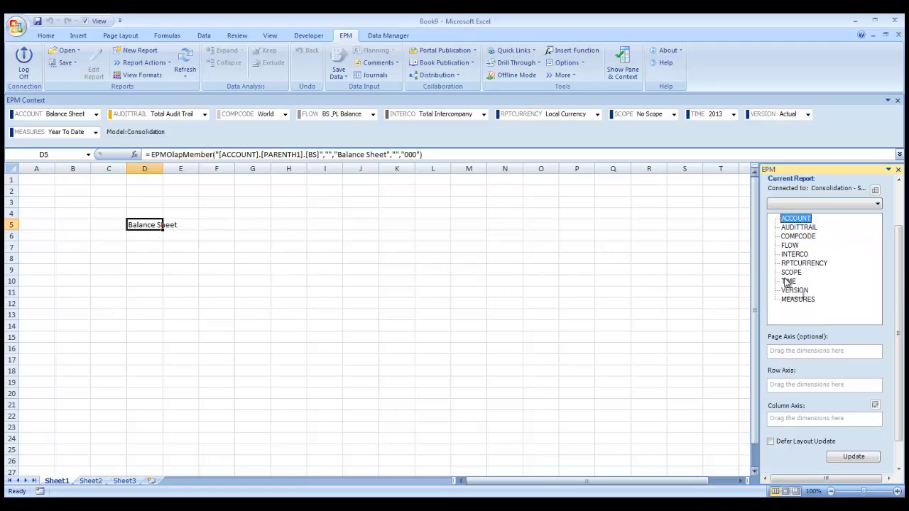
pyautogui.moveTo(788, 283); pyautogui.dragTo(175, 215)
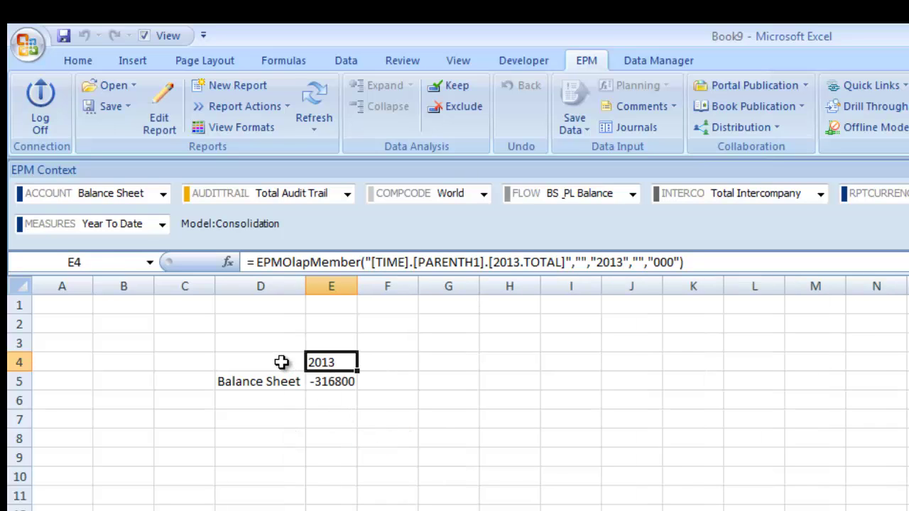
# Step: Format the report range D4:E5 in comma style with one decimal place
pyautogui.moveTo(285, 362); pyautogui.dragTo(350, 384)
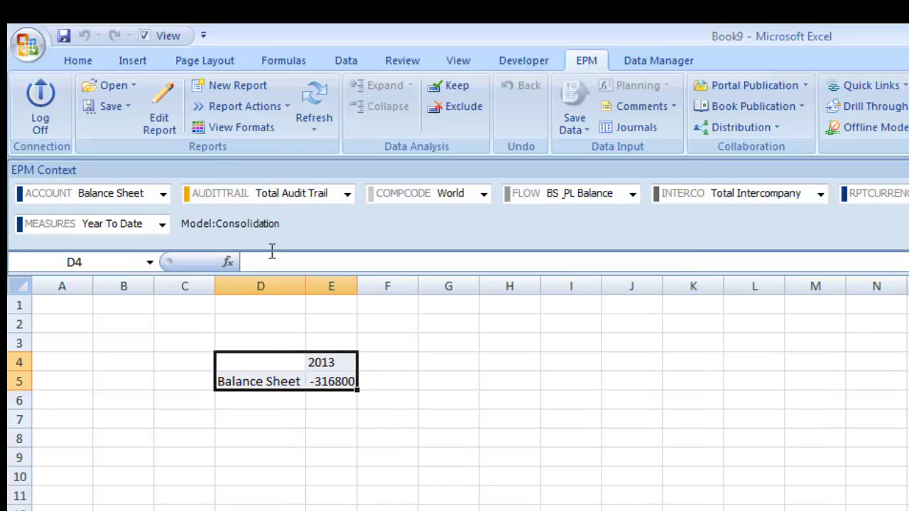
pyautogui.click(76, 60)
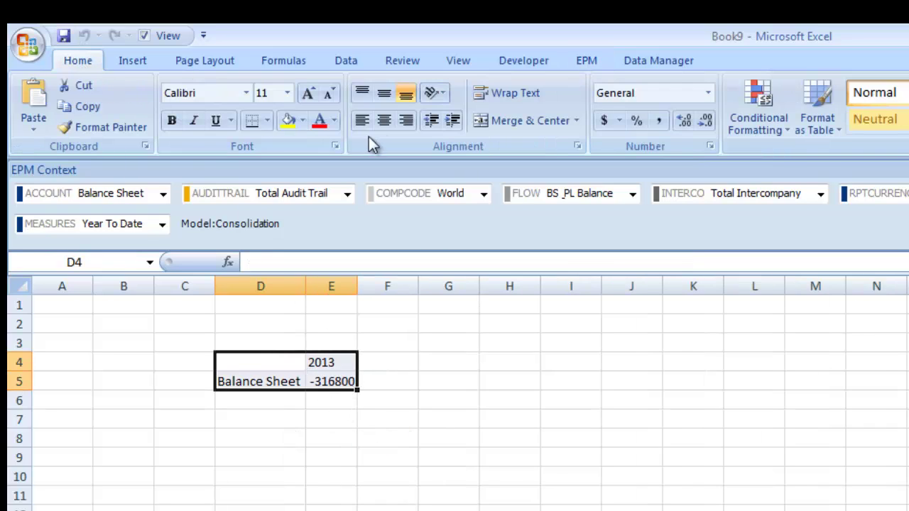
pyautogui.click(660, 121)
pyautogui.click(705, 121)
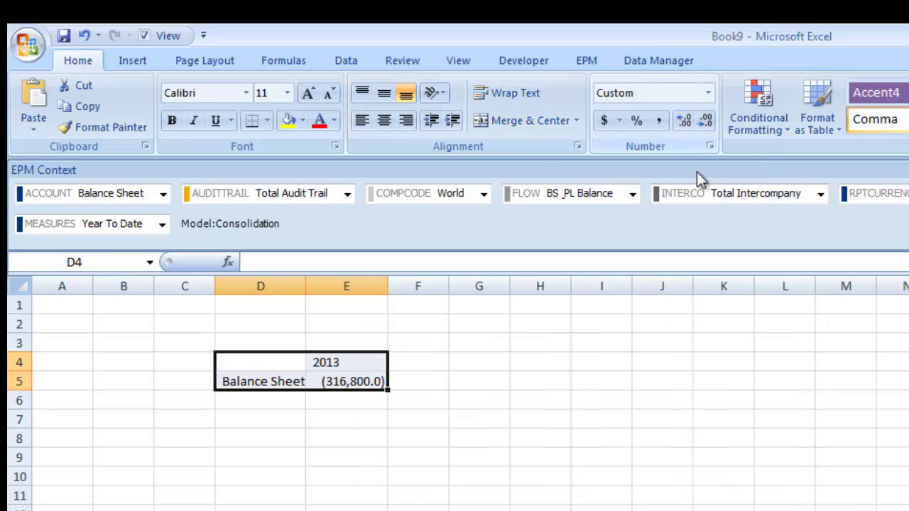
pyautogui.click(614, 390)
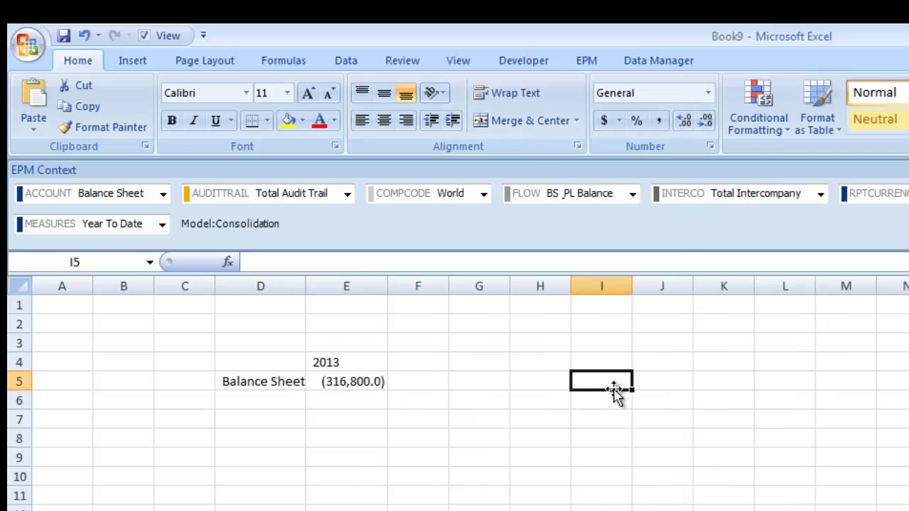
# Step: Expand the 2013 period and the Balance Sheet account, and place the COMPCODE dimension in column C beside the accounts
pyautogui.click(321, 360)
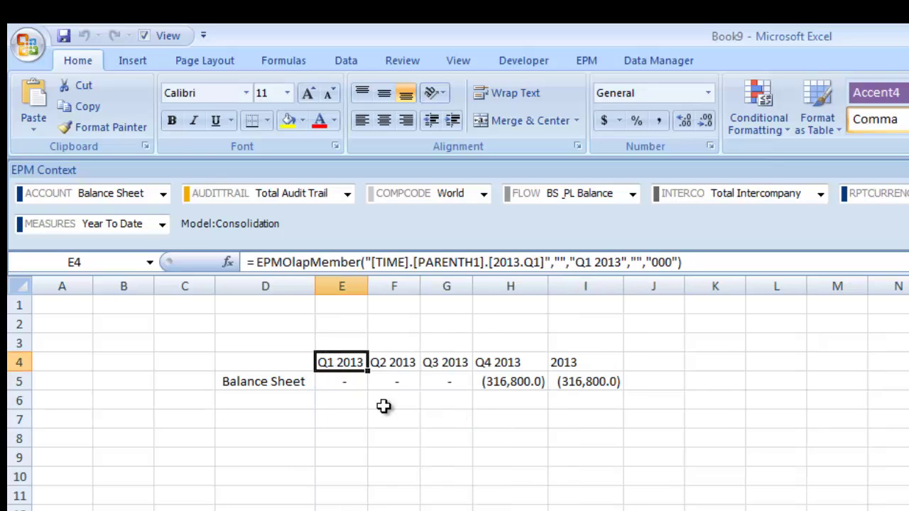
pyautogui.click(296, 382)
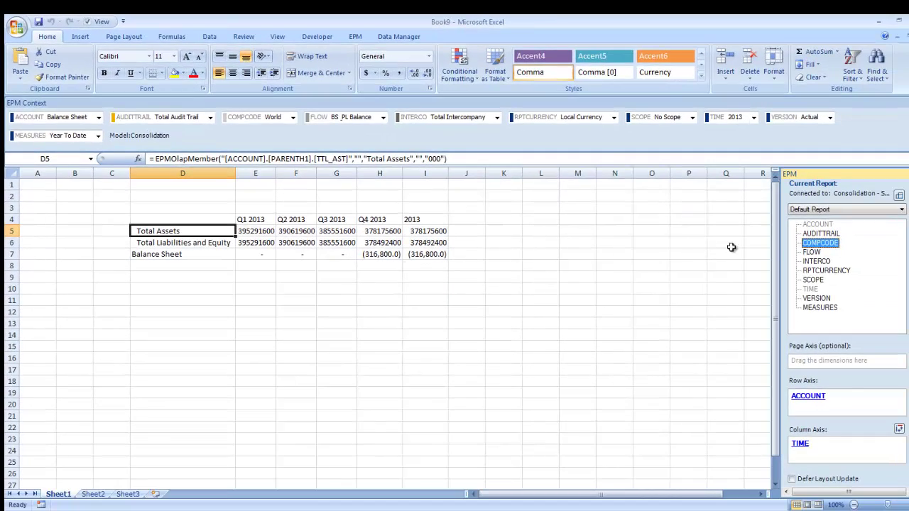
pyautogui.moveTo(816, 245); pyautogui.dragTo(110, 240)
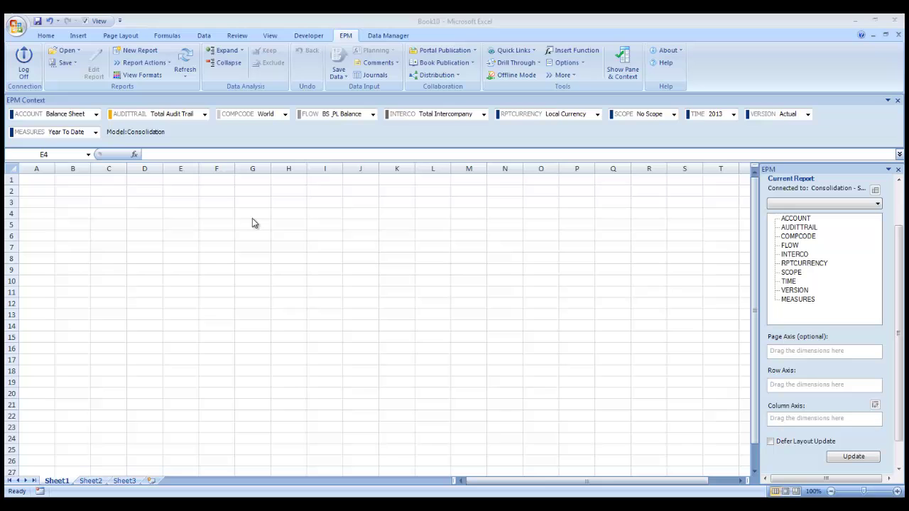
# Step: Enter 2013 as the time member in cell G4 of the blank sheet and check its formula
pyautogui.click(253, 214)
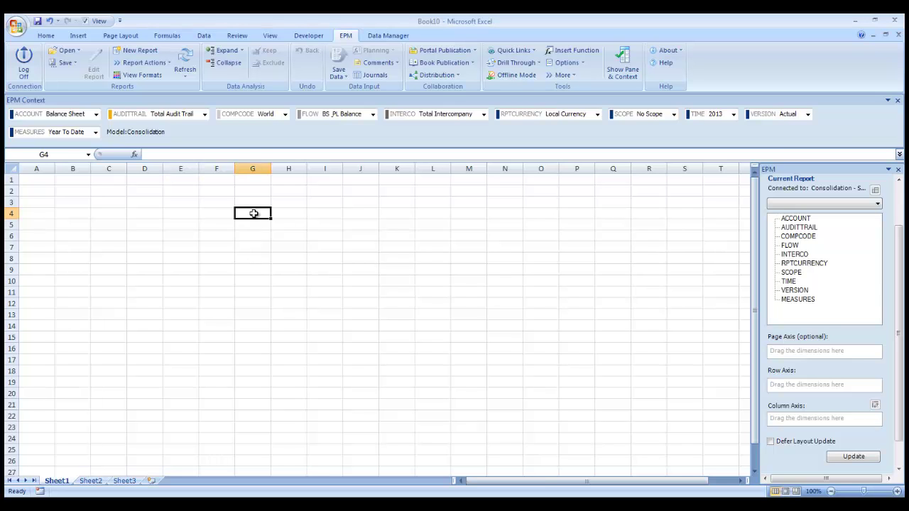
pyautogui.write('20')
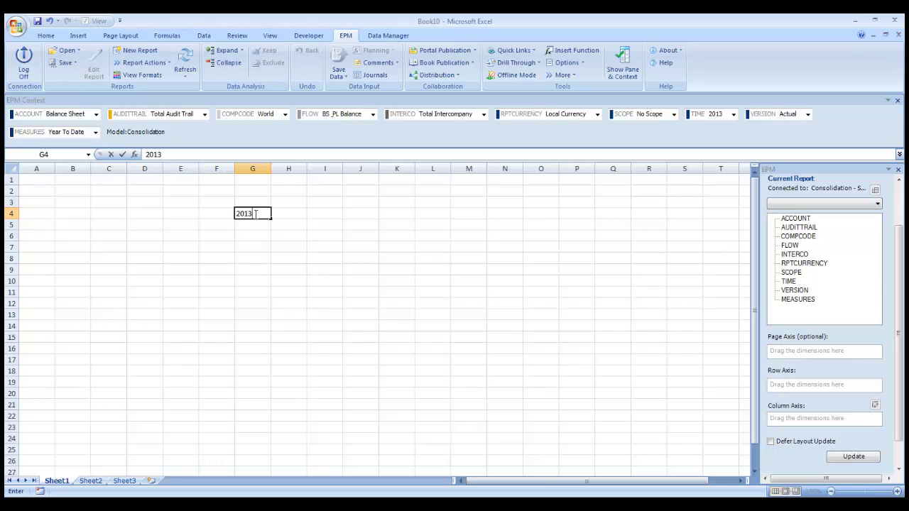
pyautogui.write('13')
pyautogui.press('Return')
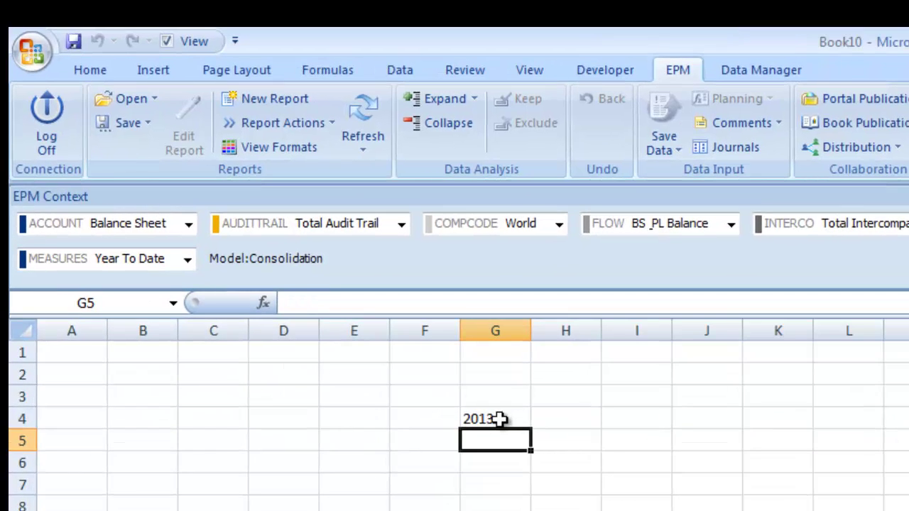
pyautogui.click(500, 419)
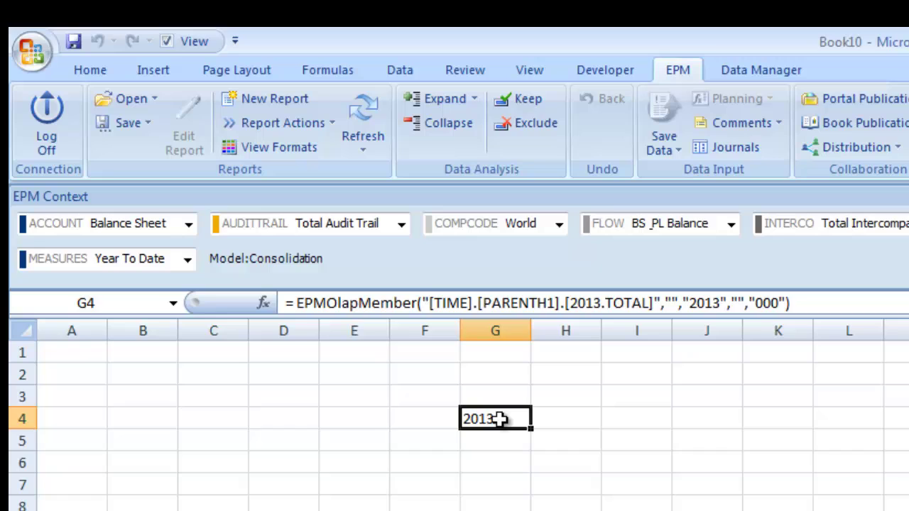
# Step: Enter France in cell F5 and resolve it to the COMPCODE member World.Europe.France
pyautogui.press('Left')
pyautogui.press('Down')
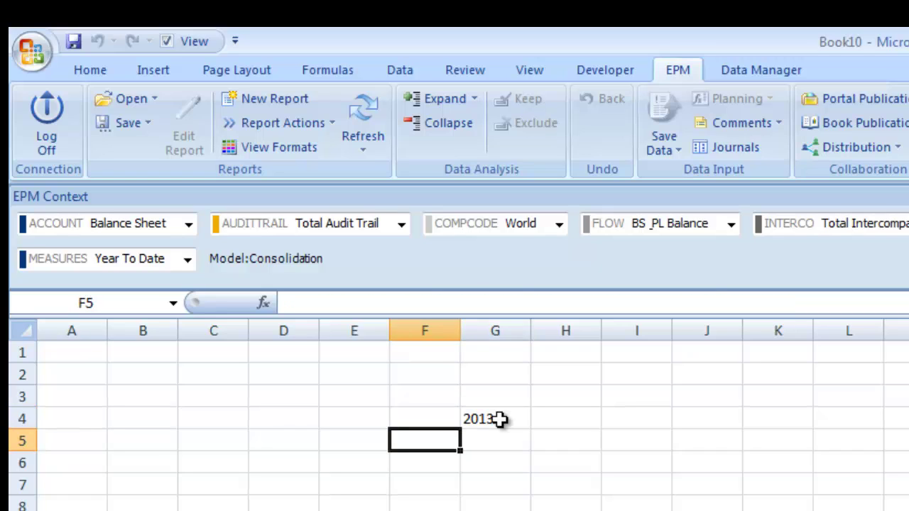
pyautogui.write('France')
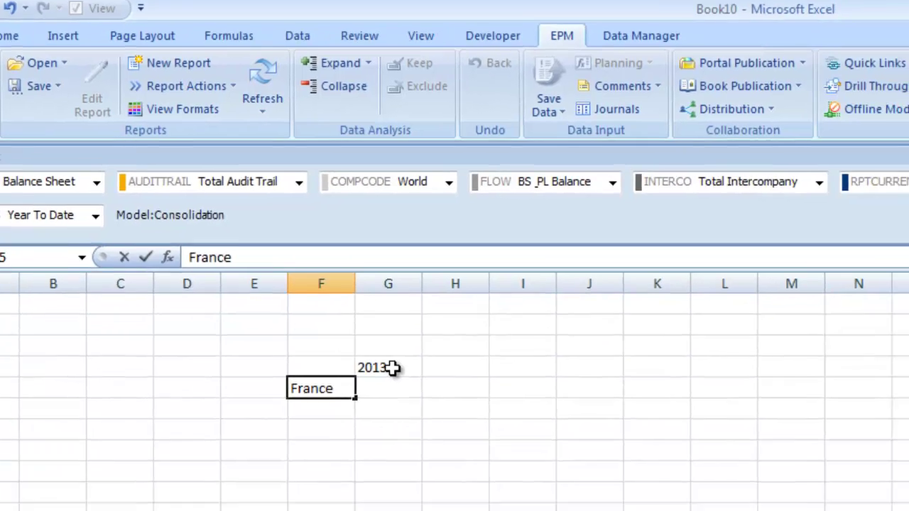
pyautogui.press('Return')
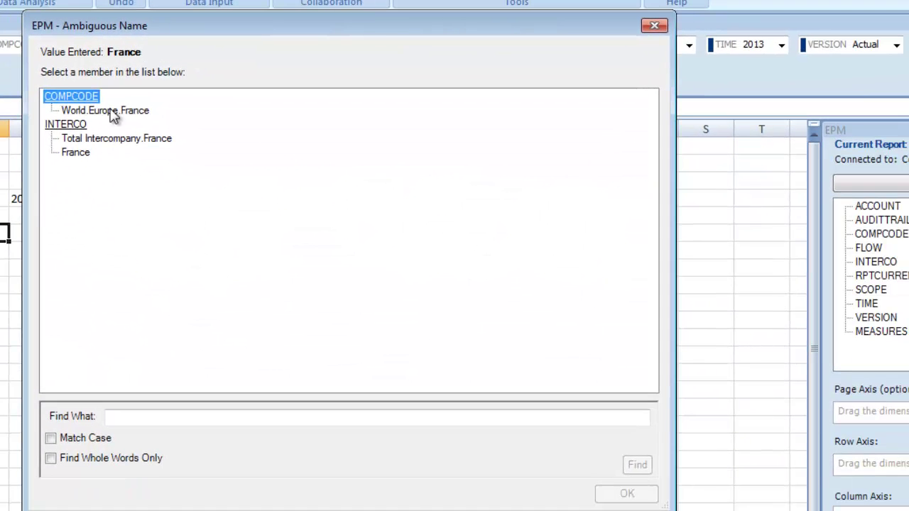
pyautogui.click(113, 112)
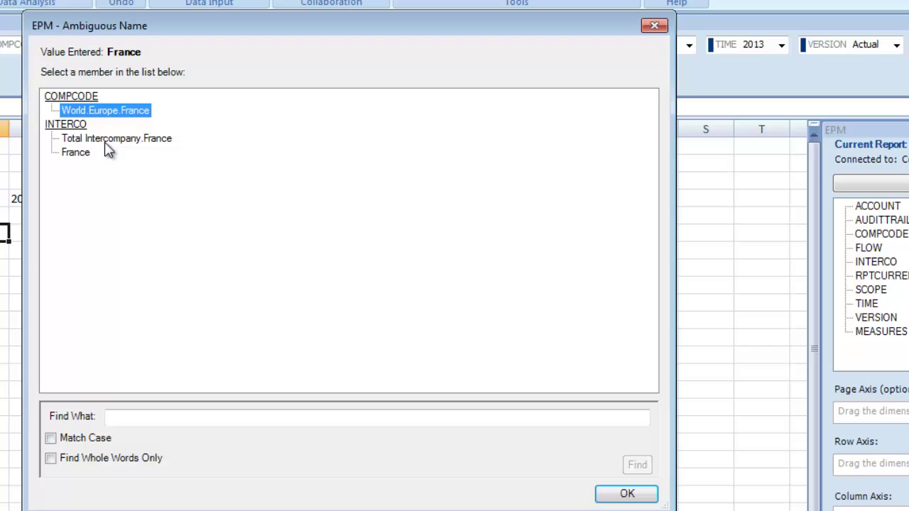
pyautogui.click(105, 141)
pyautogui.click(86, 156)
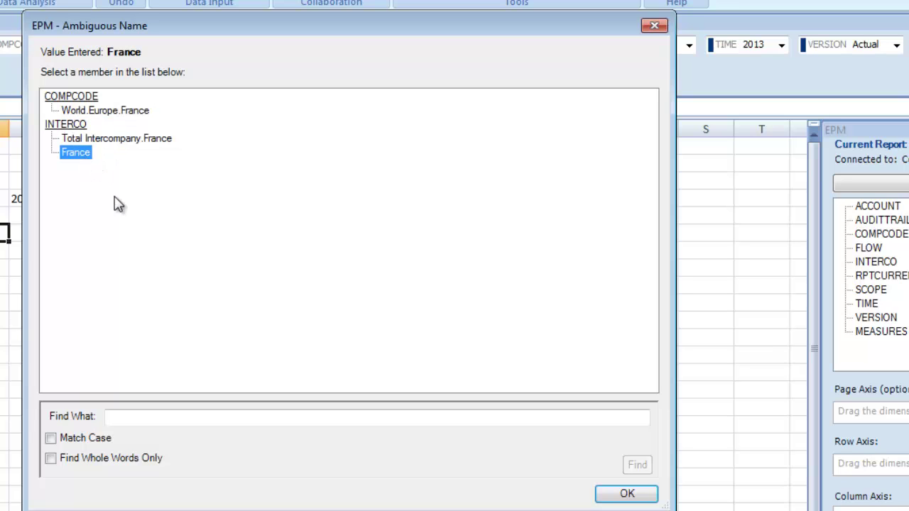
pyautogui.click(107, 111)
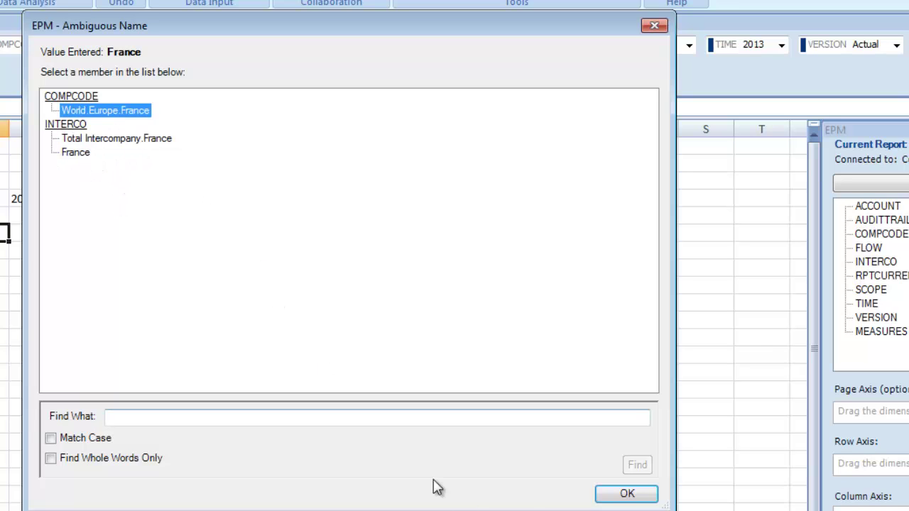
pyautogui.click(635, 495)
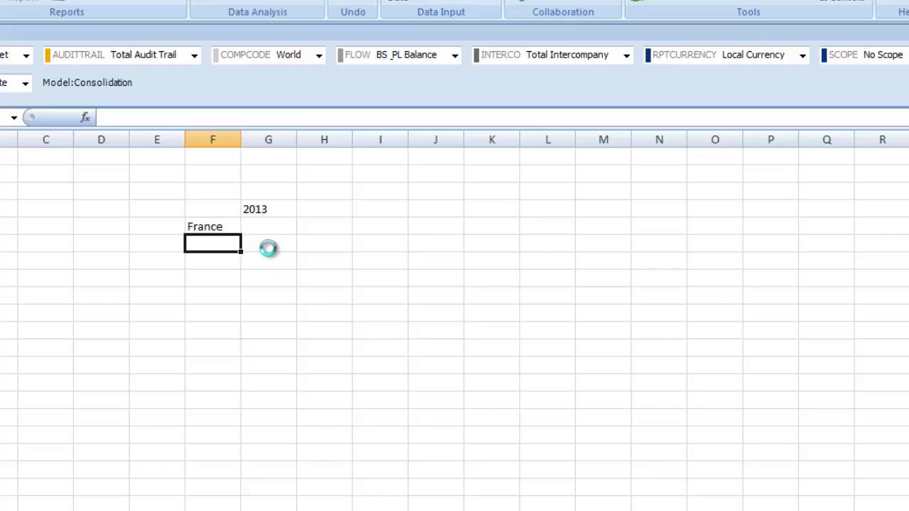
# Step: Enter Cash in cell D3 as the account member for the report
pyautogui.click(108, 189)
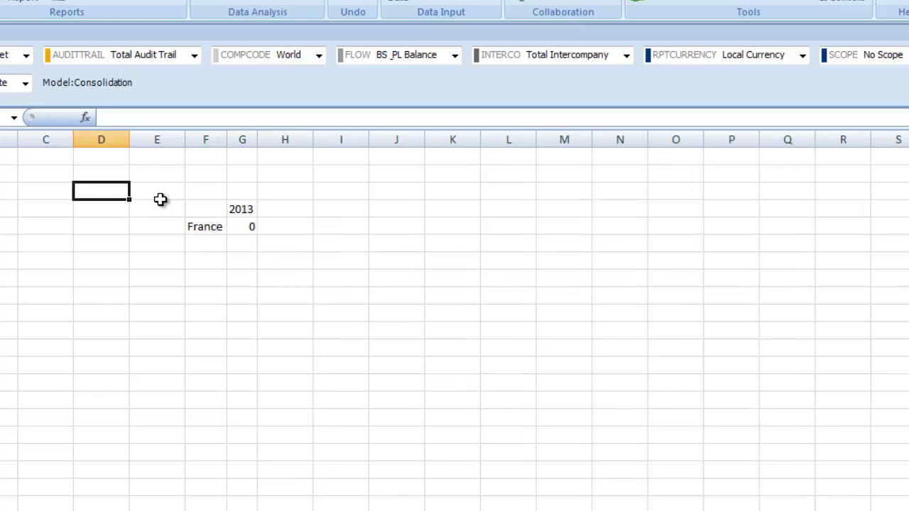
pyautogui.write('Cash')
pyautogui.press('Return')
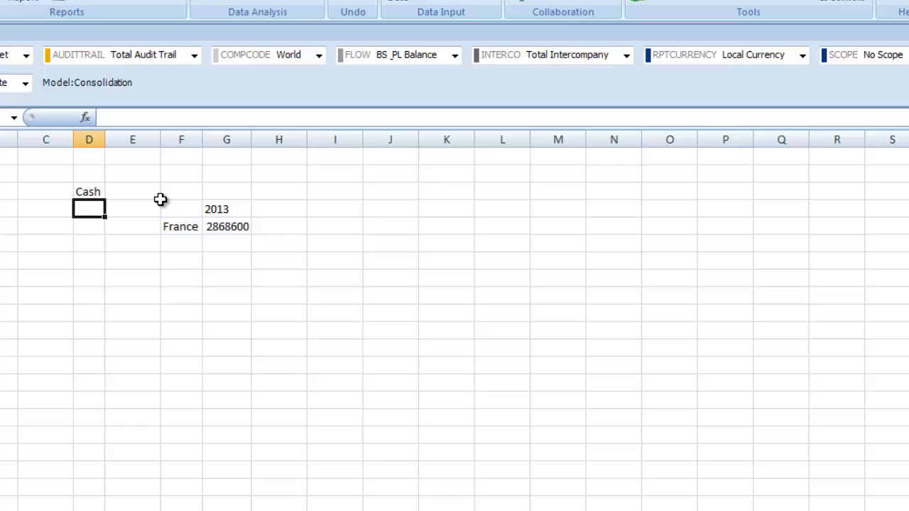
pyautogui.moveTo(177, 209); pyautogui.dragTo(241, 242)
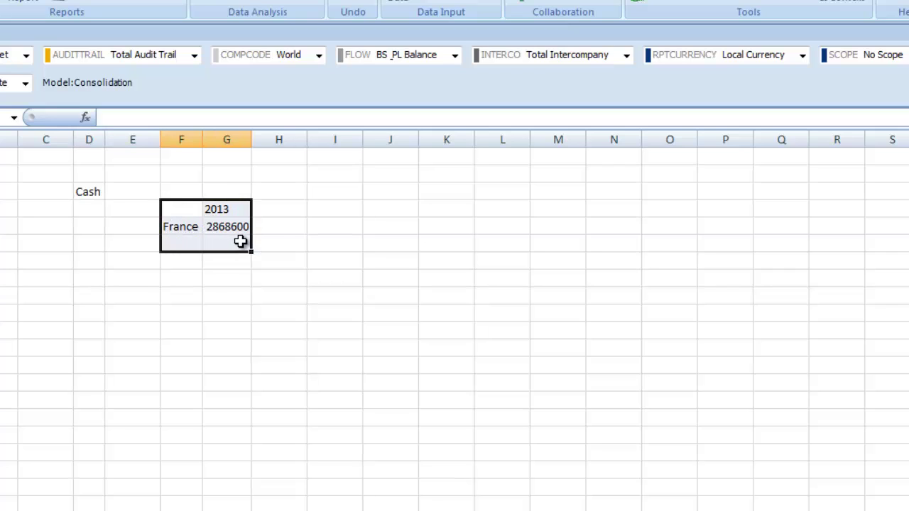
pyautogui.click(341, 259)
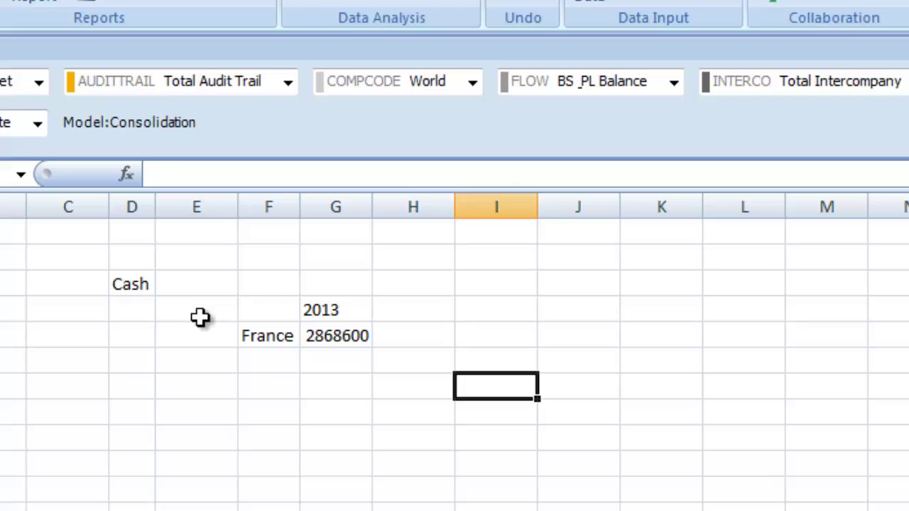
# Step: Replace the account member in cell D3 with inventory
pyautogui.click(139, 284)
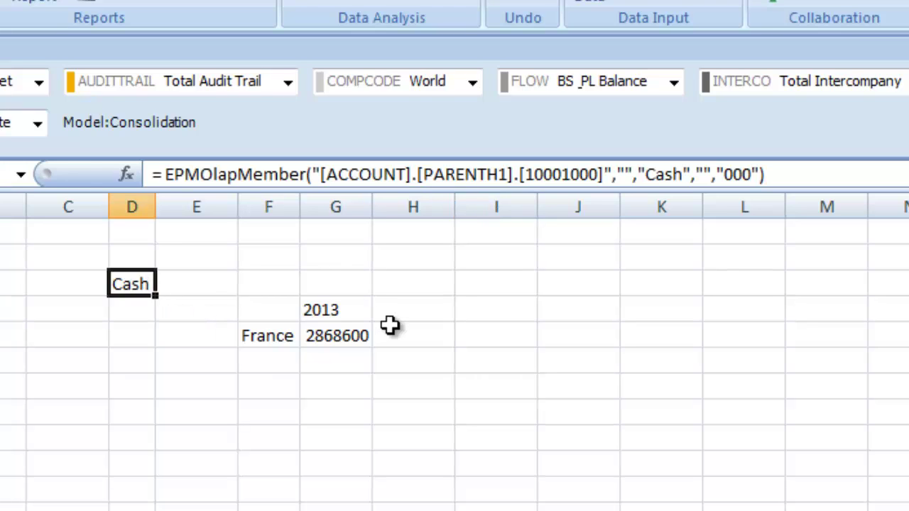
pyautogui.write('inventory')
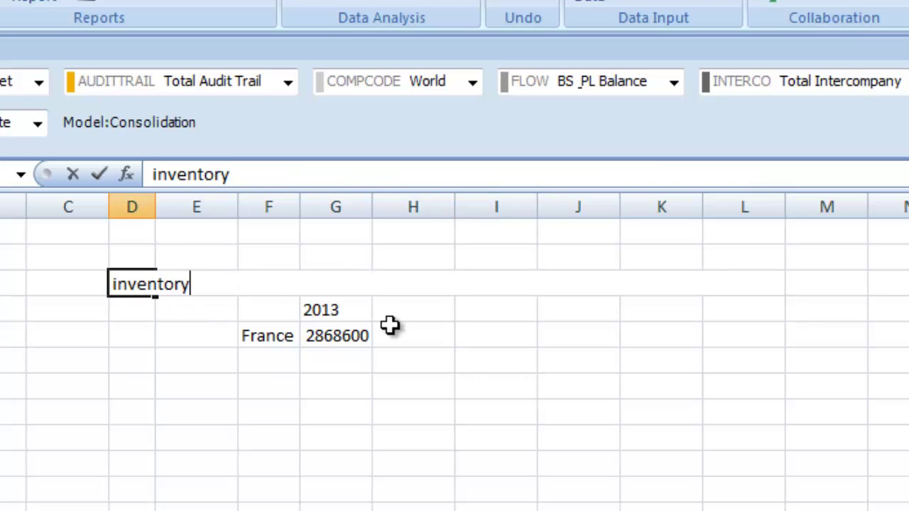
pyautogui.press('Return')
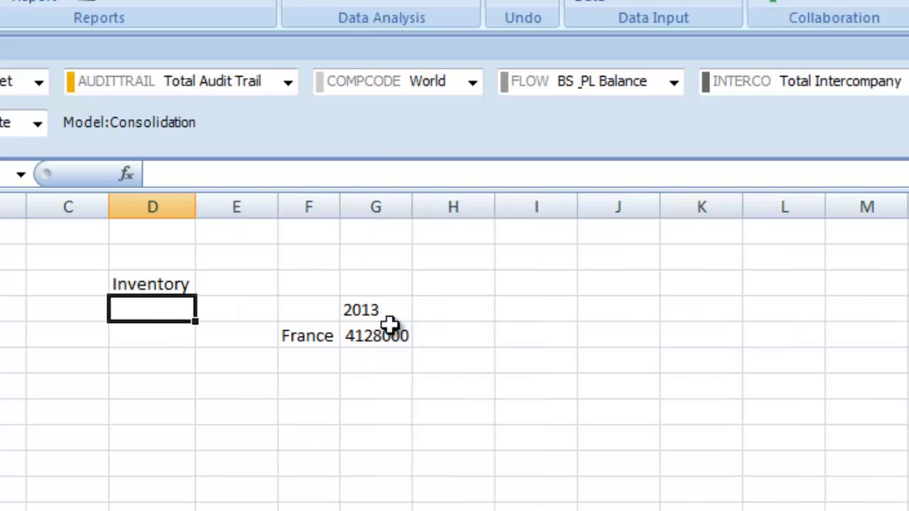
# Step: Enter usd in cell D2 as the currency member above the account
pyautogui.click(166, 252)
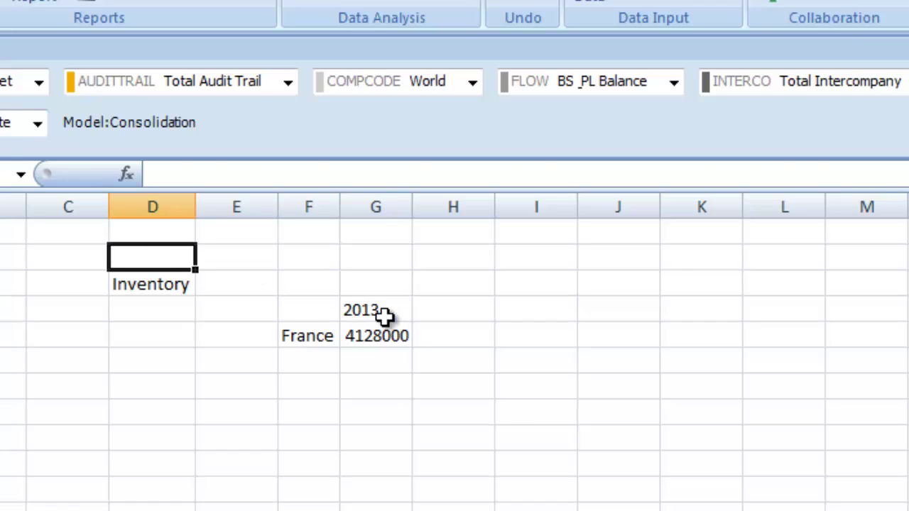
pyautogui.write('usd')
pyautogui.press('Return')
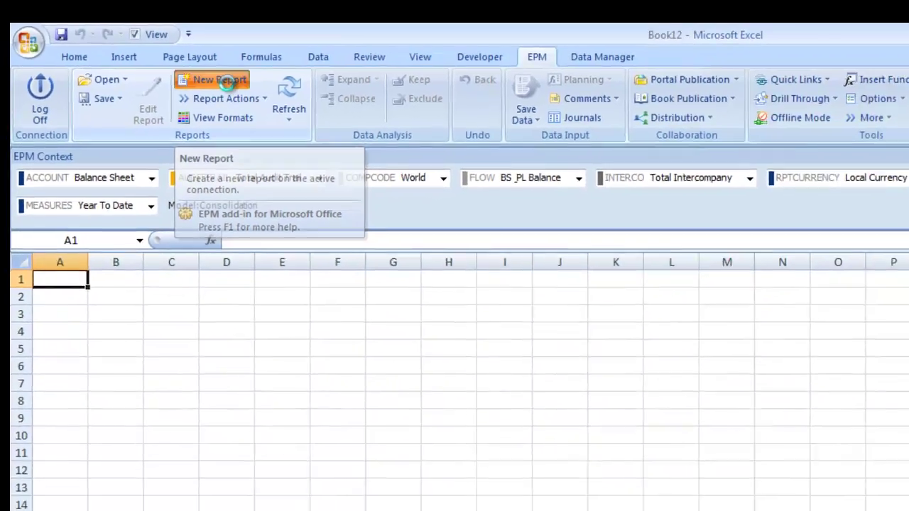
# Step: Create a new EPM report with TIME on the column axis, ACCOUNT on the row axis and COMPCODE on the page axis
pyautogui.click(306, 111)
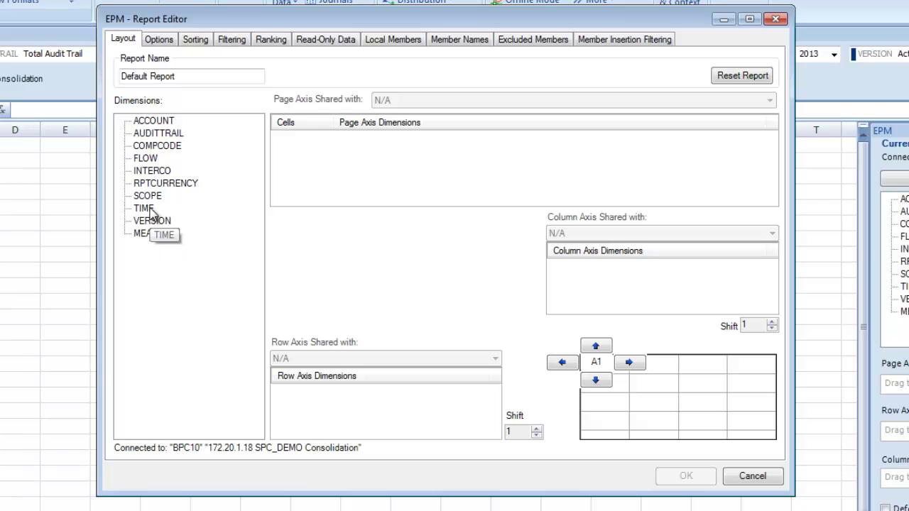
pyautogui.moveTo(171, 219); pyautogui.dragTo(561, 280)
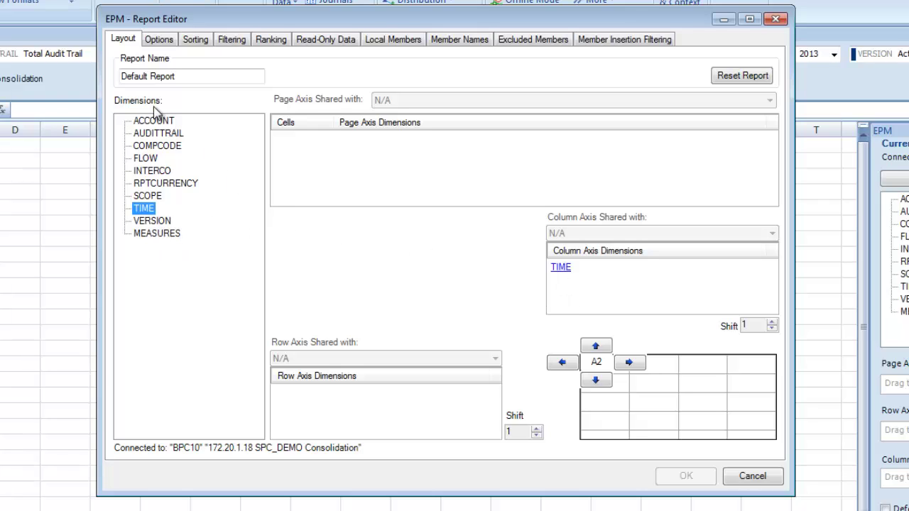
pyautogui.moveTo(152, 120); pyautogui.dragTo(306, 387)
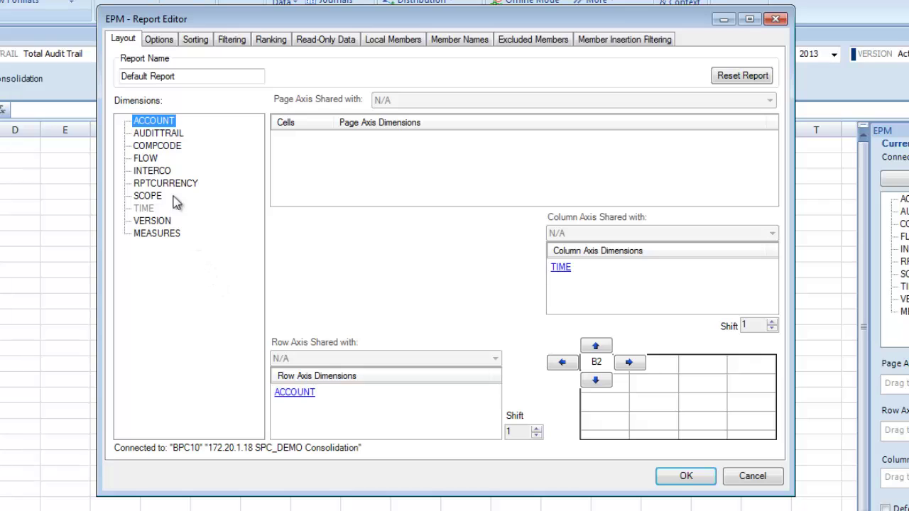
pyautogui.click(147, 149)
pyautogui.moveTo(147, 153); pyautogui.dragTo(275, 201)
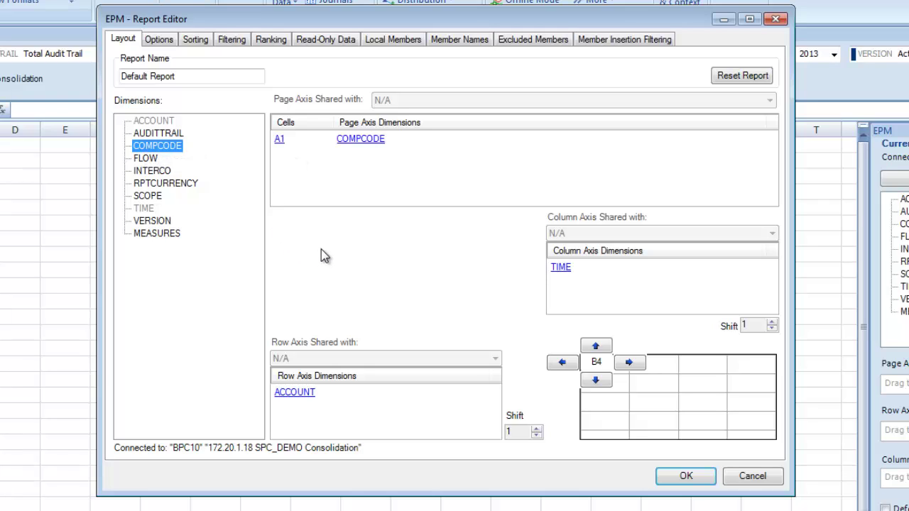
pyautogui.click(677, 480)
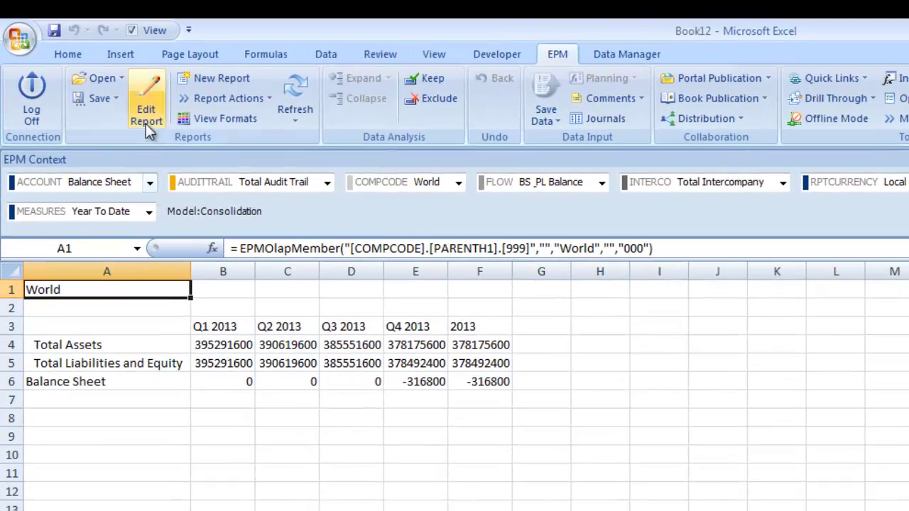
# Step: Edit the report's options: turn off Inherit Sheet Options, enable Use as Input Form, and set empty and zero rows to Keep all
pyautogui.click(148, 120)
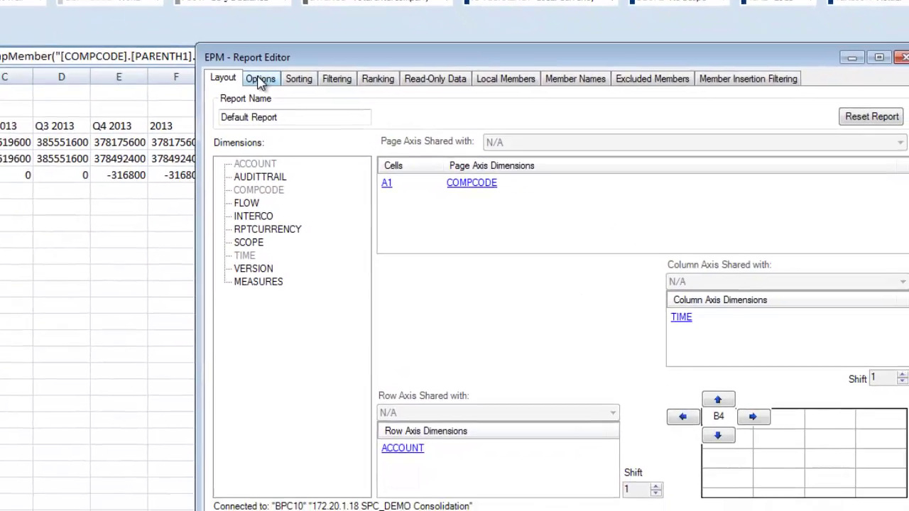
pyautogui.click(259, 78)
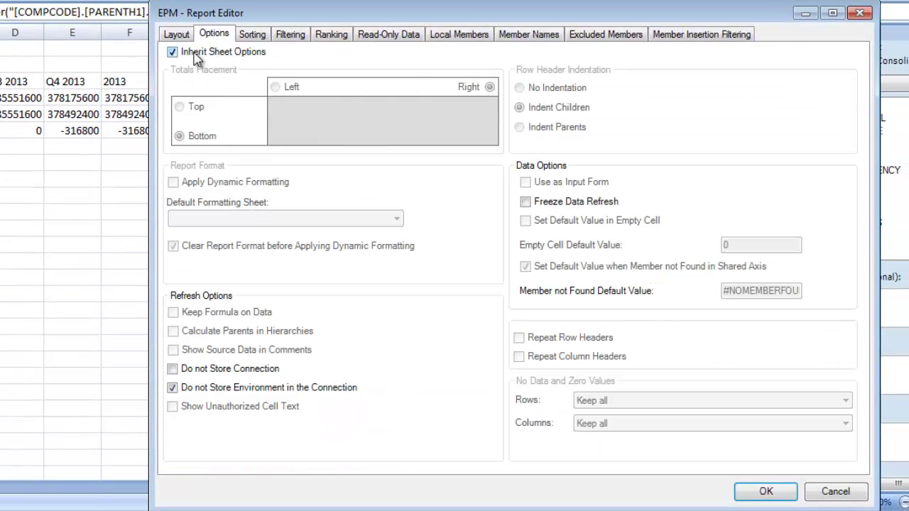
pyautogui.click(193, 54)
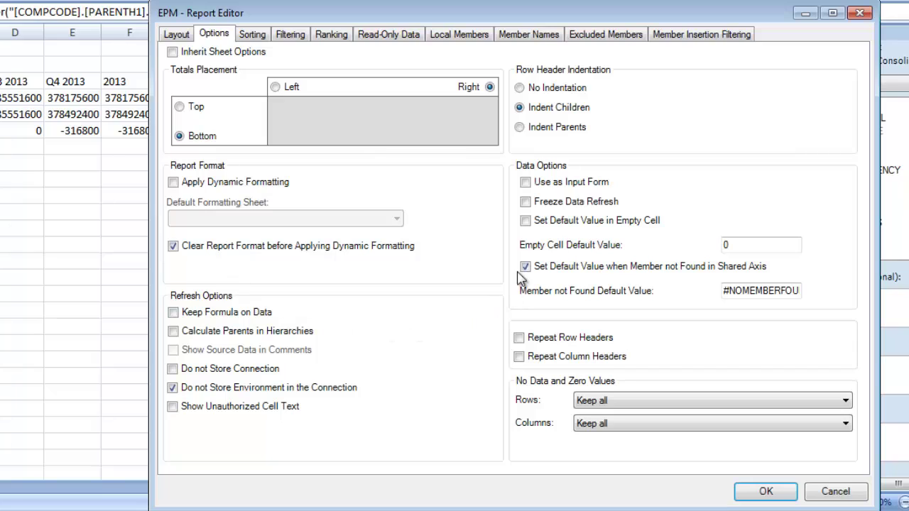
pyautogui.click(547, 183)
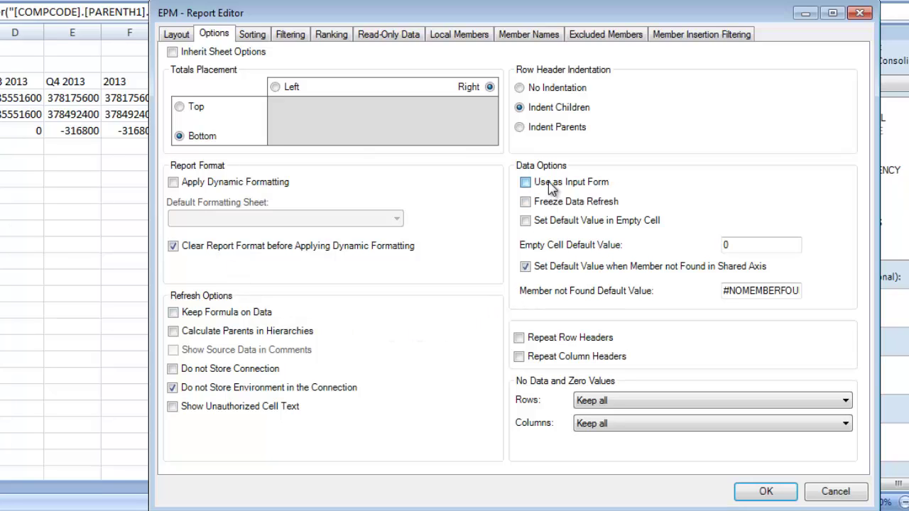
pyautogui.click(524, 267)
pyautogui.click(649, 402)
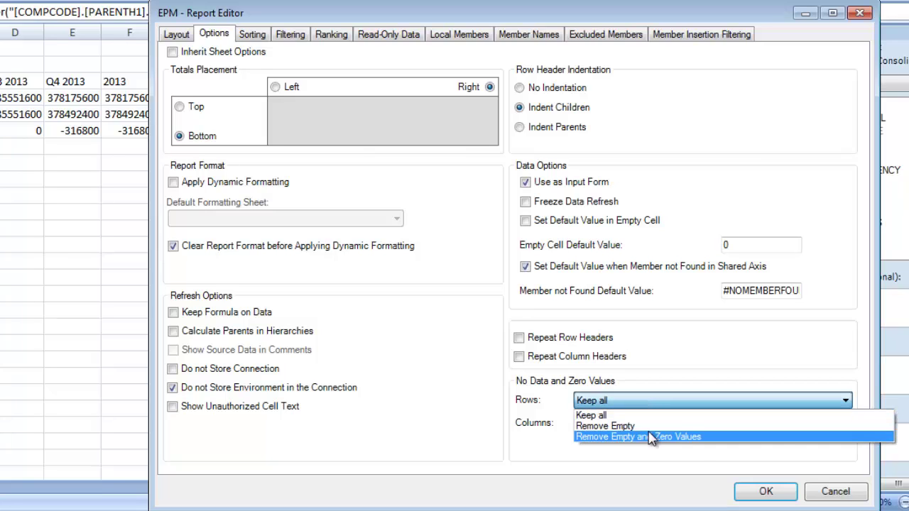
pyautogui.click(600, 415)
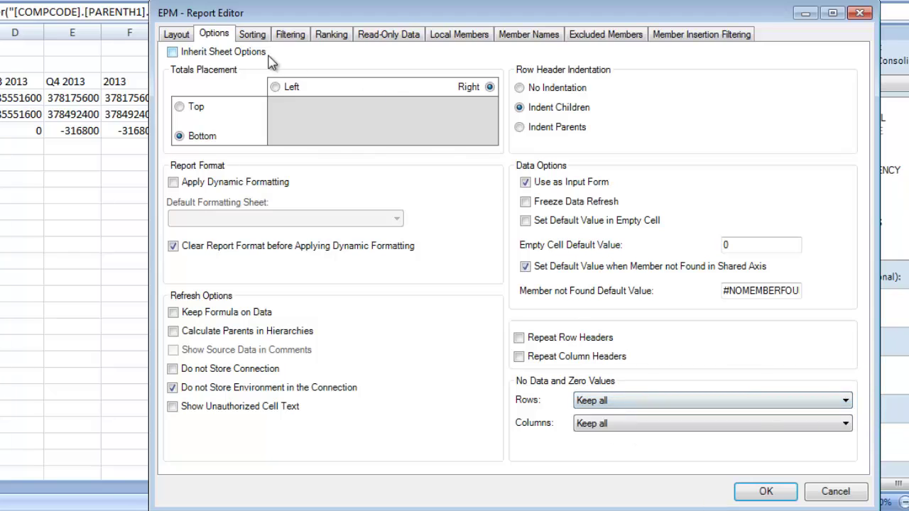
# Step: Review the report's sorting, filtering, ranking, read-only data and local member settings
pyautogui.click(254, 35)
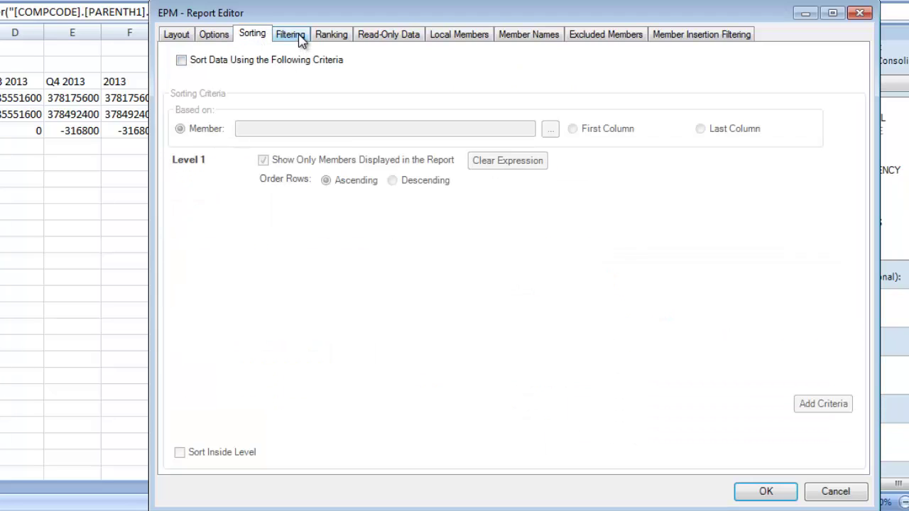
pyautogui.click(302, 41)
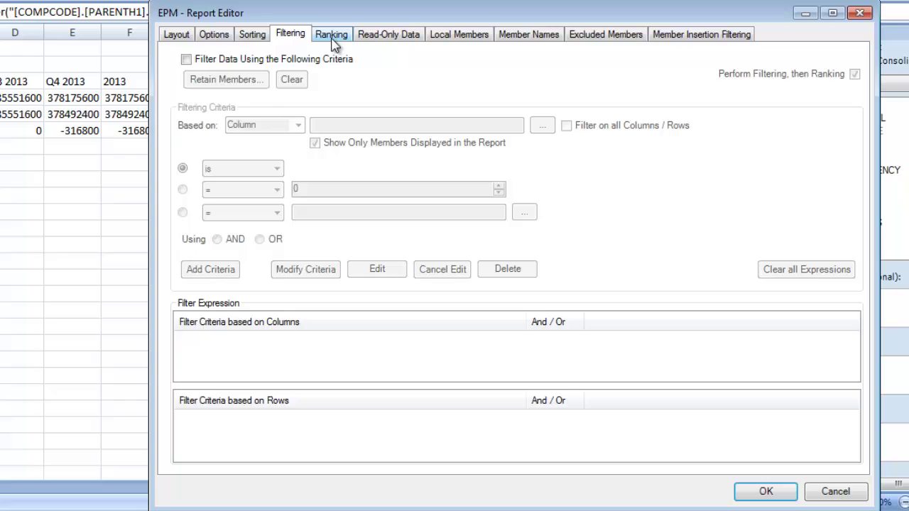
pyautogui.click(334, 42)
pyautogui.click(365, 40)
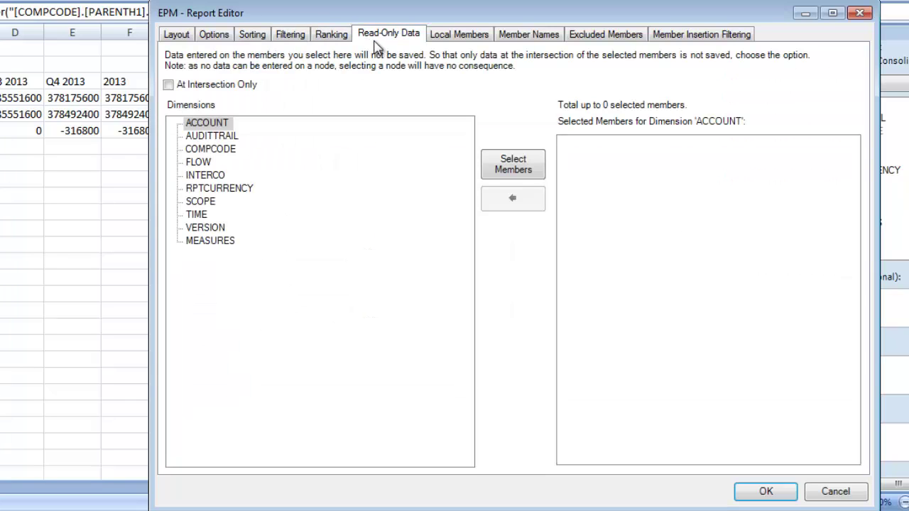
pyautogui.click(436, 37)
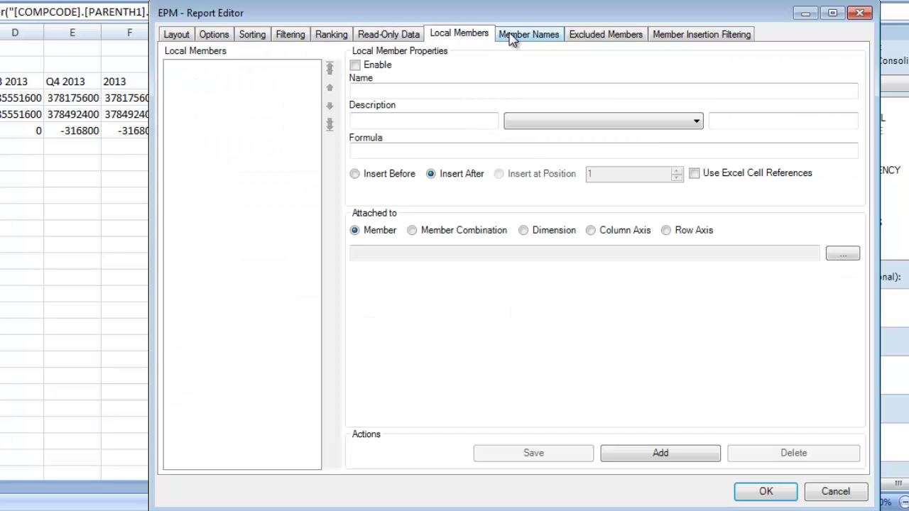
# Step: Remove Context (Balance Sheet) from the selected members of the row axis ACCOUNT dimension
pyautogui.click(177, 37)
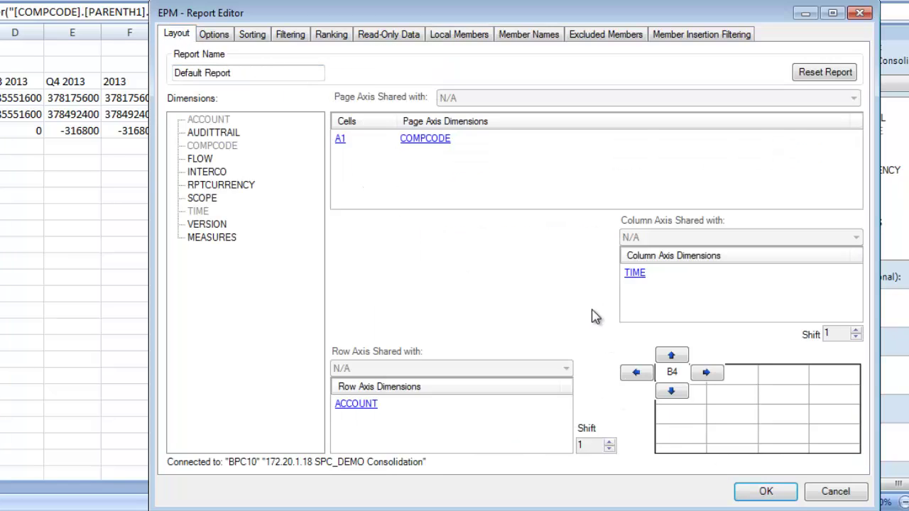
pyautogui.click(360, 407)
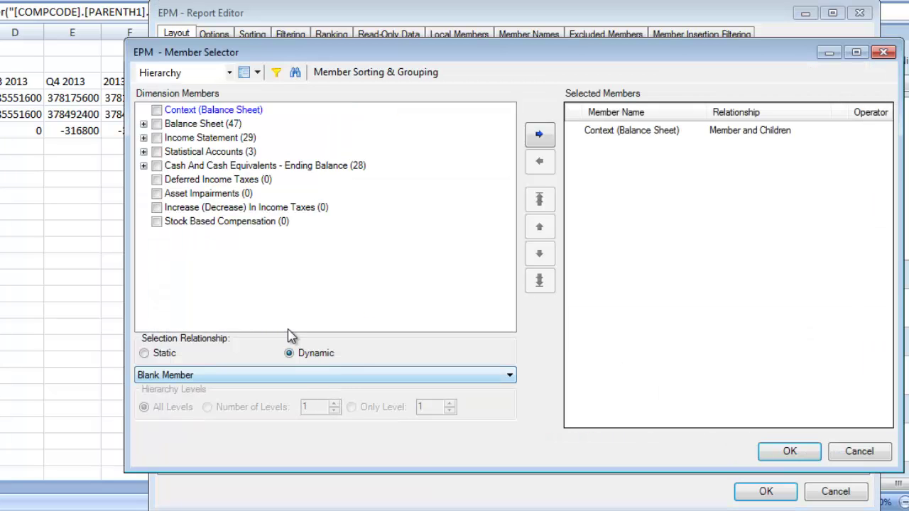
pyautogui.click(603, 132)
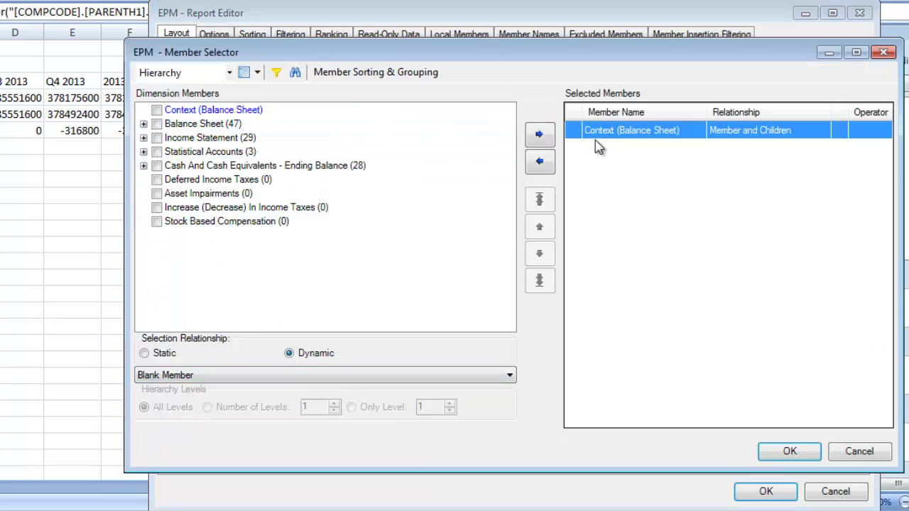
pyautogui.click(540, 165)
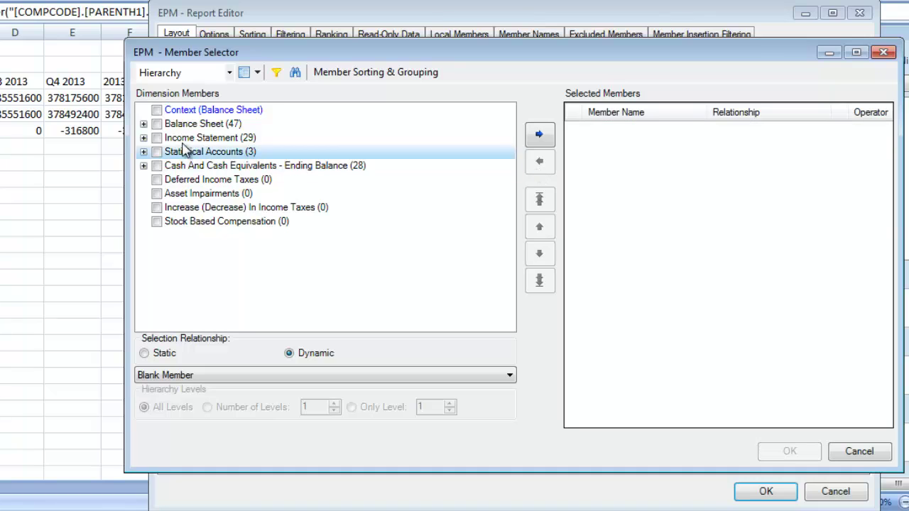
# Step: Mark Cash, Accounts Receivable and Inventory under Balance Sheet, Total Assets, Current Assets in the account hierarchy
pyautogui.click(143, 124)
pyautogui.click(159, 138)
pyautogui.click(174, 152)
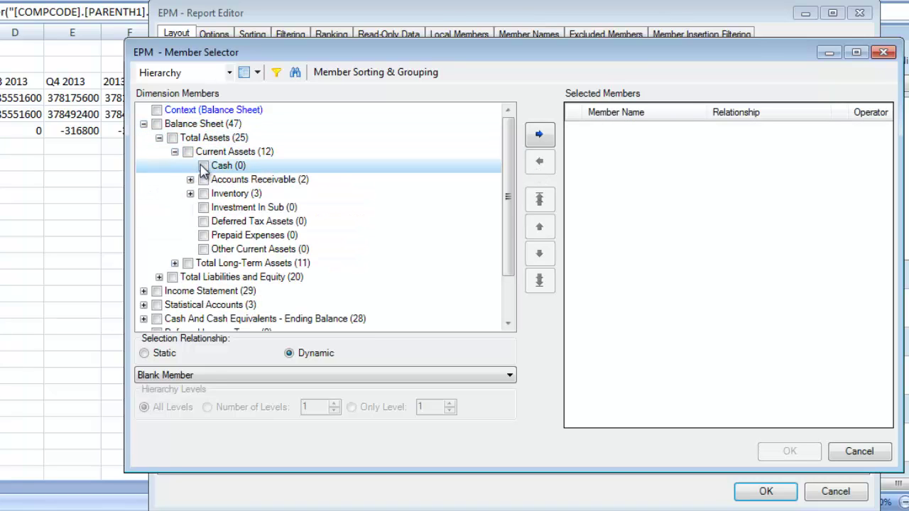
pyautogui.click(204, 166)
pyautogui.click(203, 180)
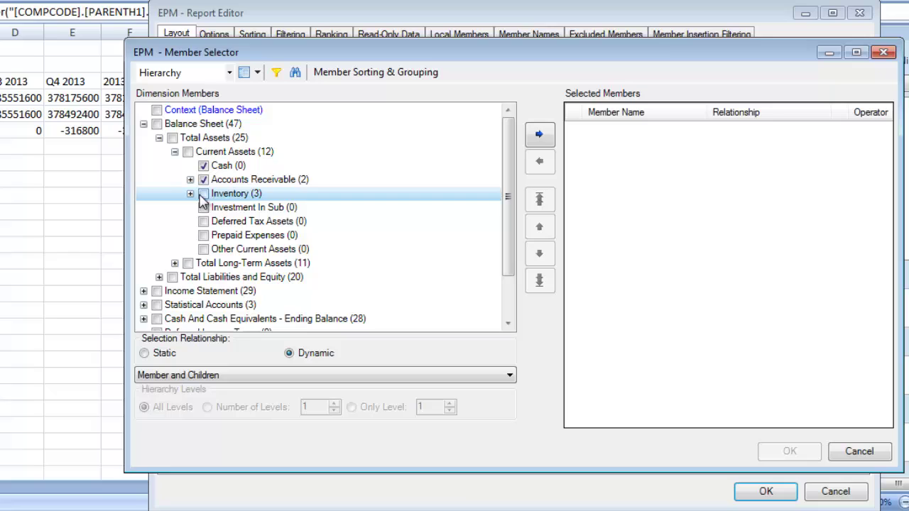
pyautogui.click(203, 194)
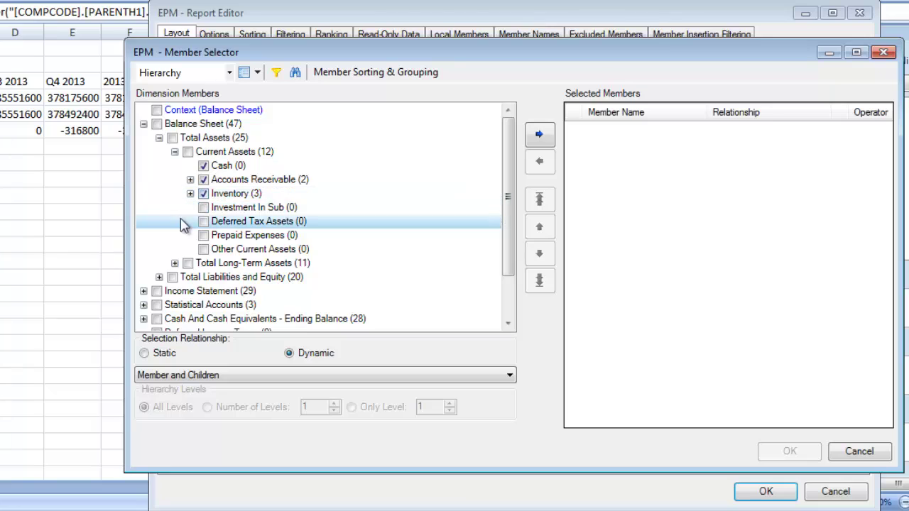
# Step: Mark Net Sales under Gross Margin in the Income Statement branch of the account hierarchy
pyautogui.click(143, 290)
pyautogui.click(159, 305)
pyautogui.click(175, 318)
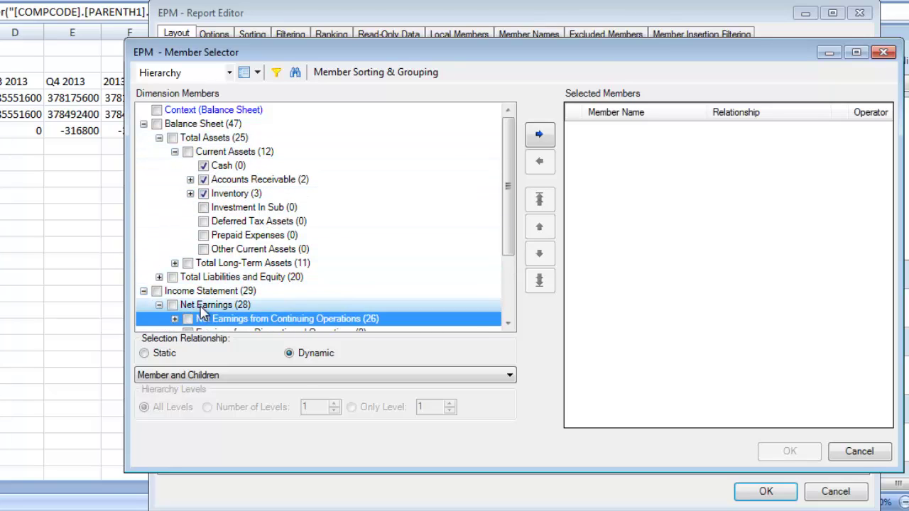
pyautogui.scroll(-3, 211, 277)
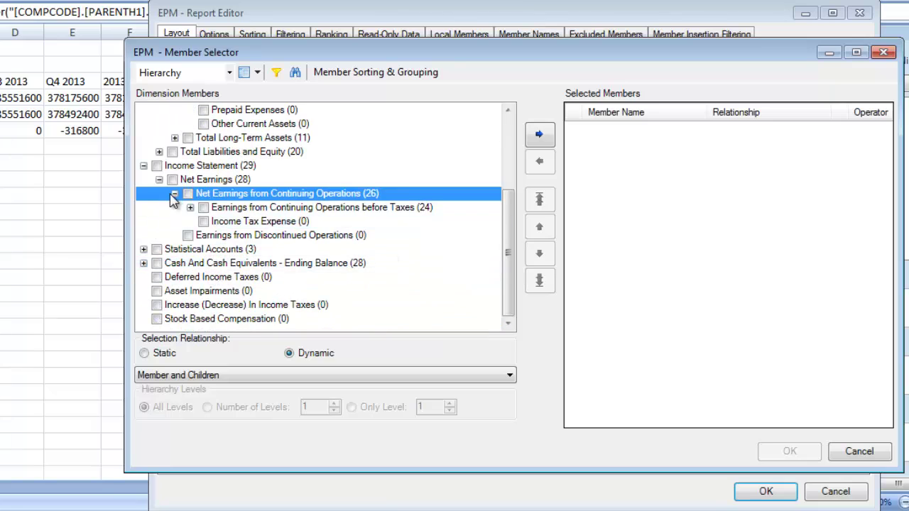
pyautogui.click(190, 207)
pyautogui.click(204, 222)
pyautogui.click(221, 235)
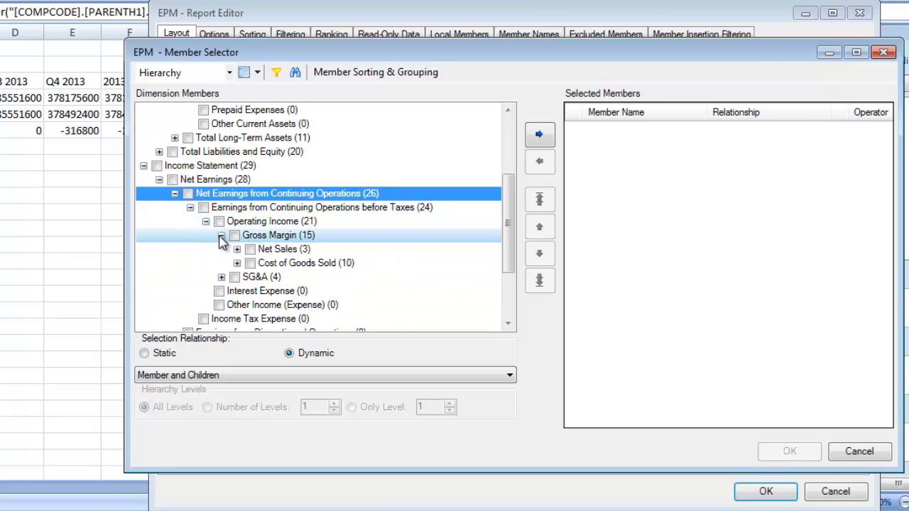
pyautogui.click(237, 249)
pyautogui.click(250, 249)
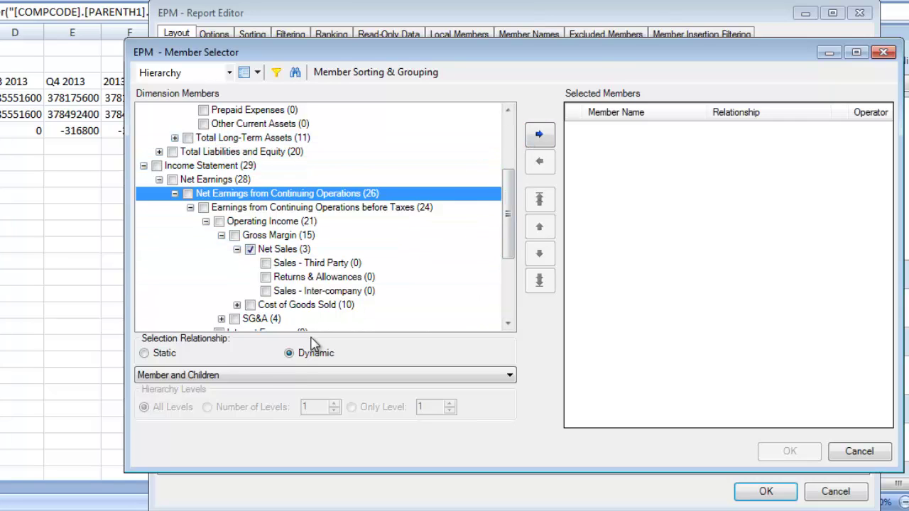
# Step: Add the marked accounts to the row axis with the Member Only relationship and accept the selection
pyautogui.click(277, 378)
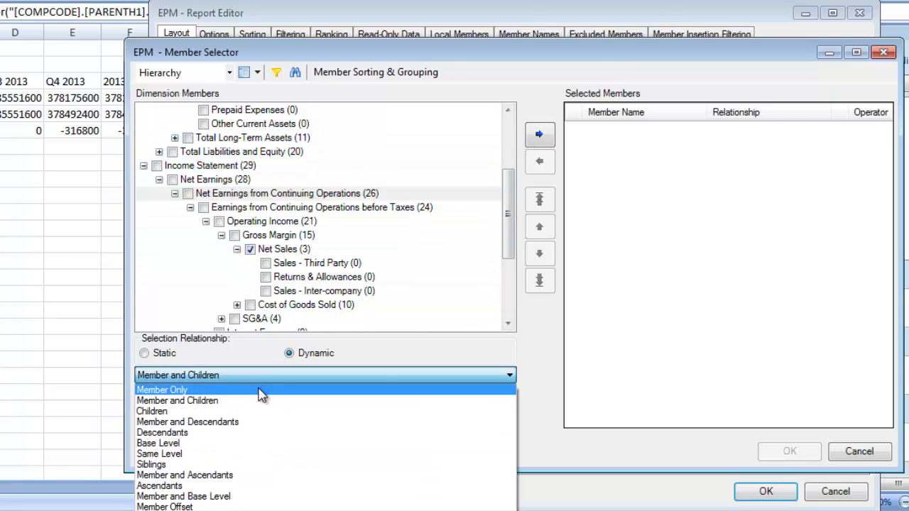
pyautogui.click(260, 391)
pyautogui.click(539, 134)
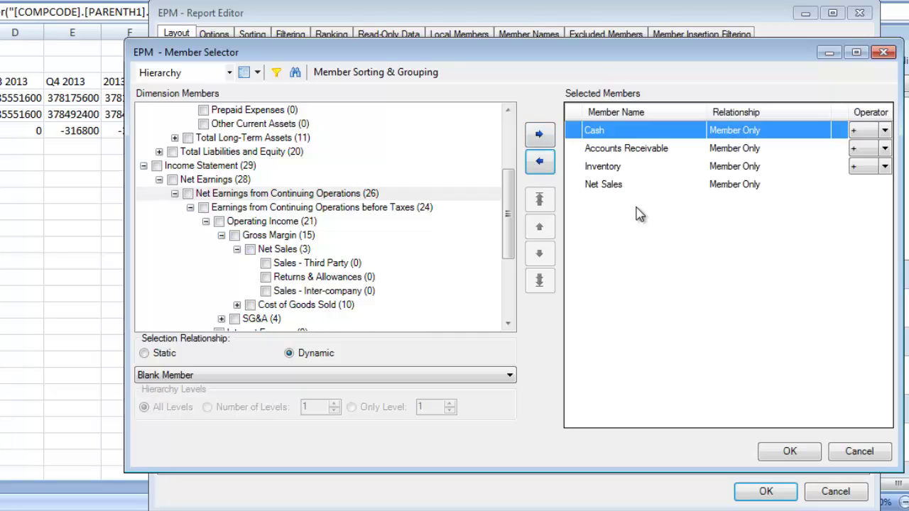
pyautogui.click(779, 455)
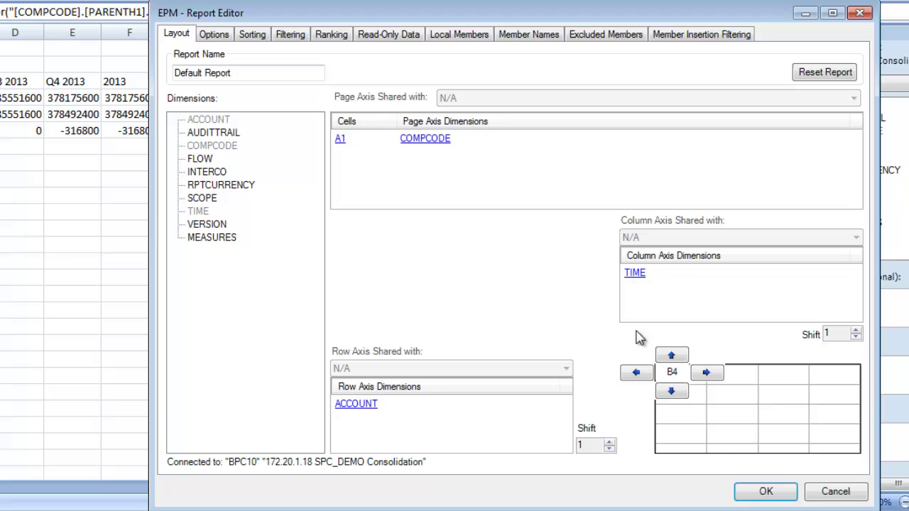
# Step: Remove Context (2013) from the selected members of the column axis TIME dimension
pyautogui.click(637, 287)
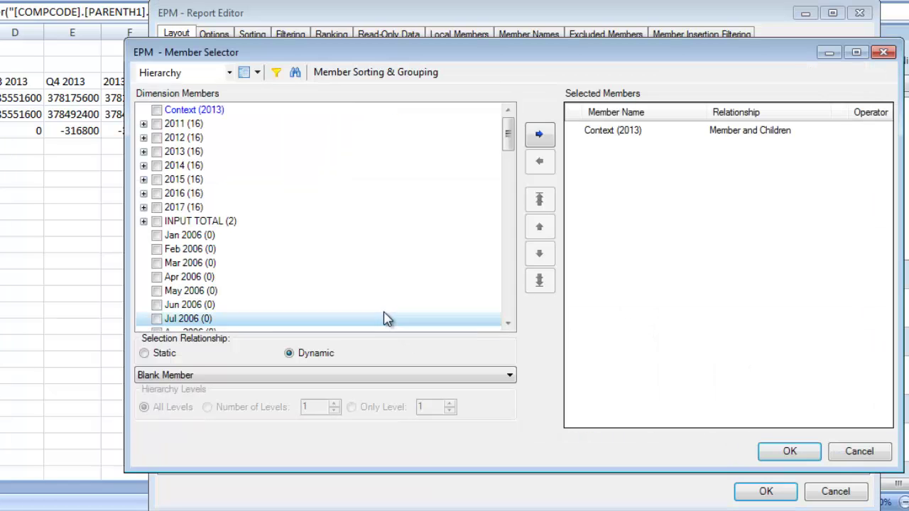
pyautogui.click(598, 130)
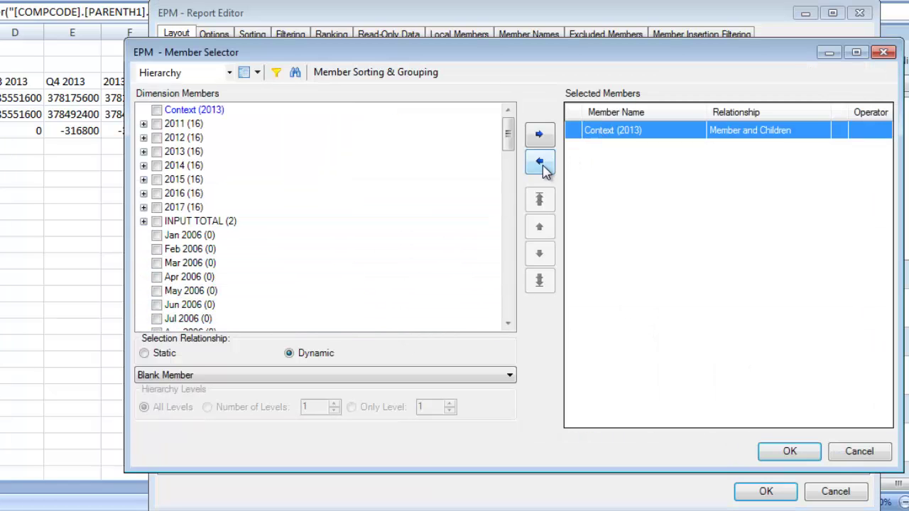
pyautogui.click(541, 163)
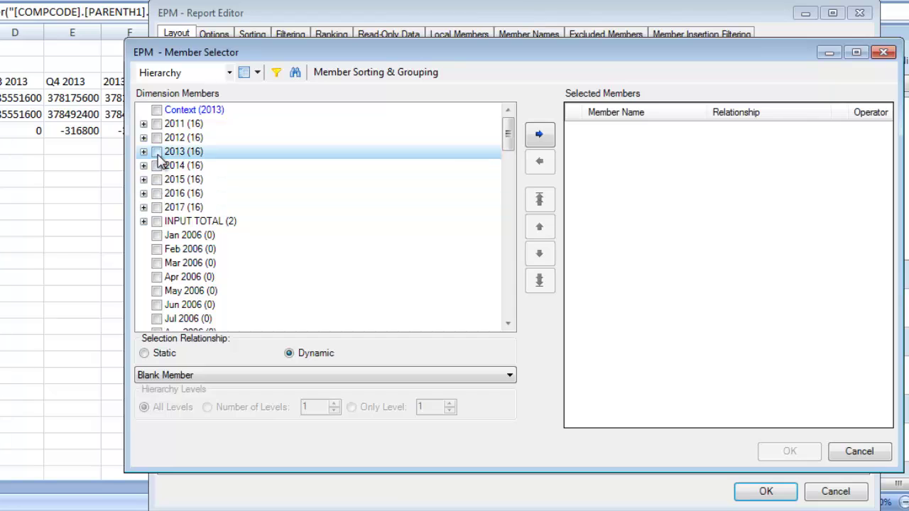
# Step: Add 2013 to the TIME column axis with the Base Level relationship and apply the report changes
pyautogui.click(156, 151)
pyautogui.click(183, 376)
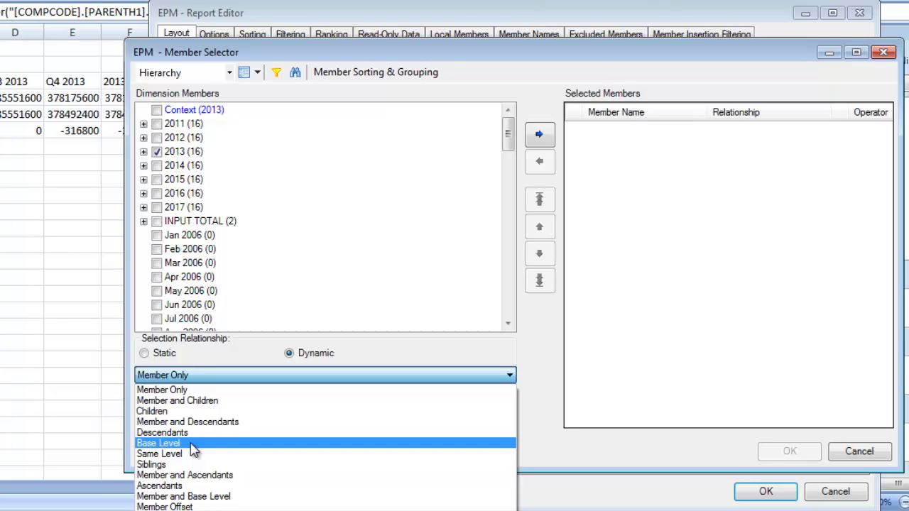
pyautogui.click(159, 443)
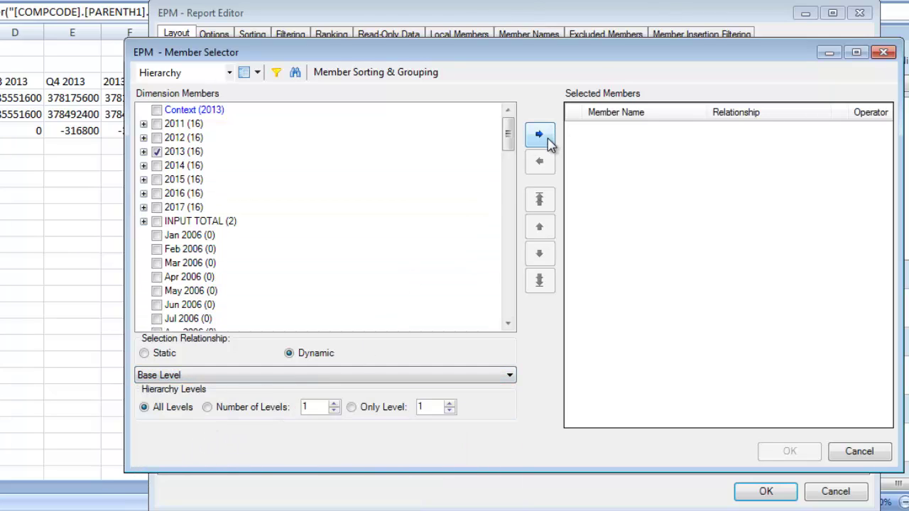
pyautogui.click(548, 140)
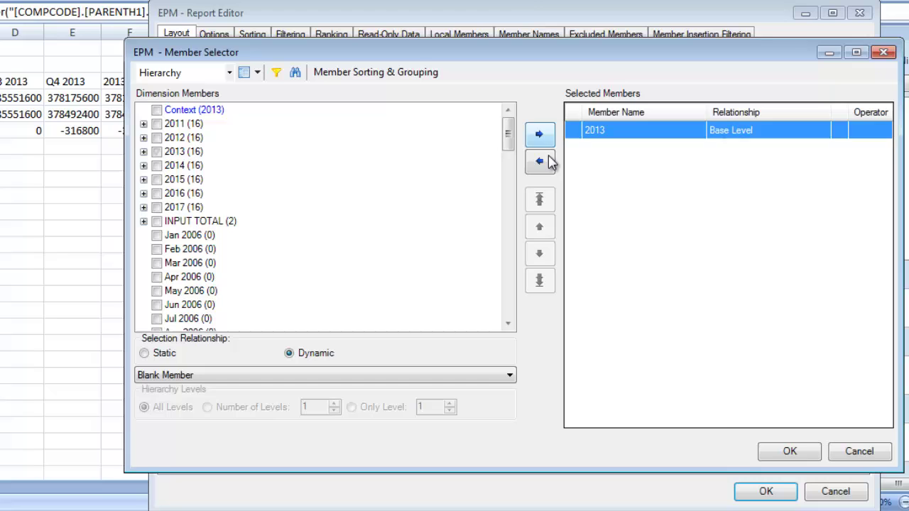
pyautogui.click(773, 453)
pyautogui.click(762, 493)
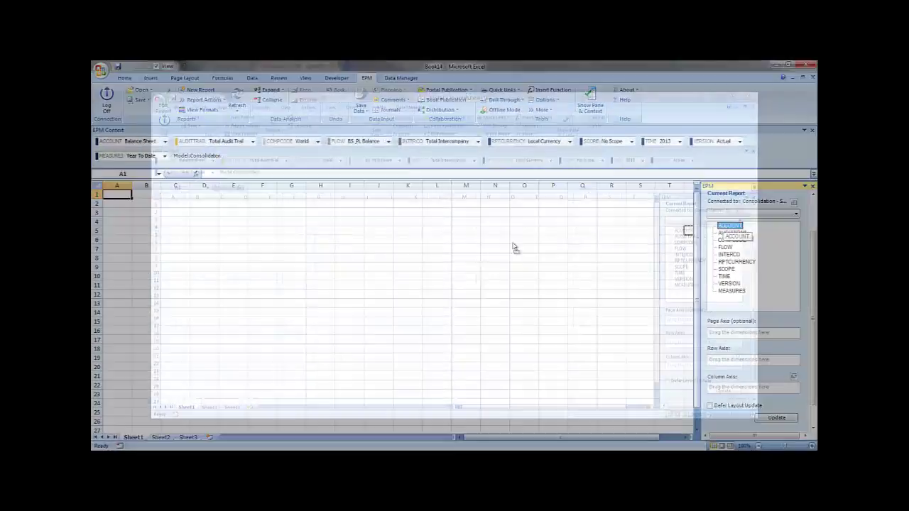
# Step: Place the ACCOUNT dimension in cell E5 of the blank sheet and enter the period 2013.01 in cell F4
pyautogui.moveTo(515, 247); pyautogui.dragTo(249, 239)
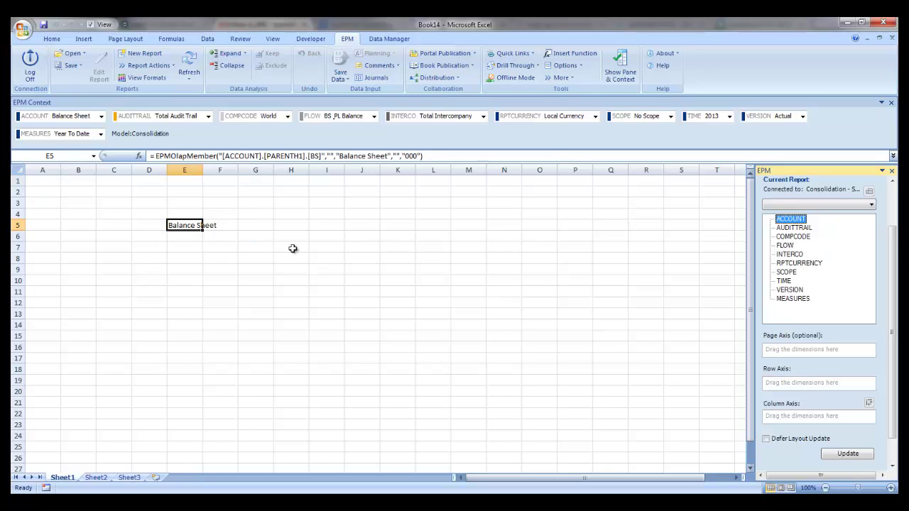
pyautogui.click(223, 214)
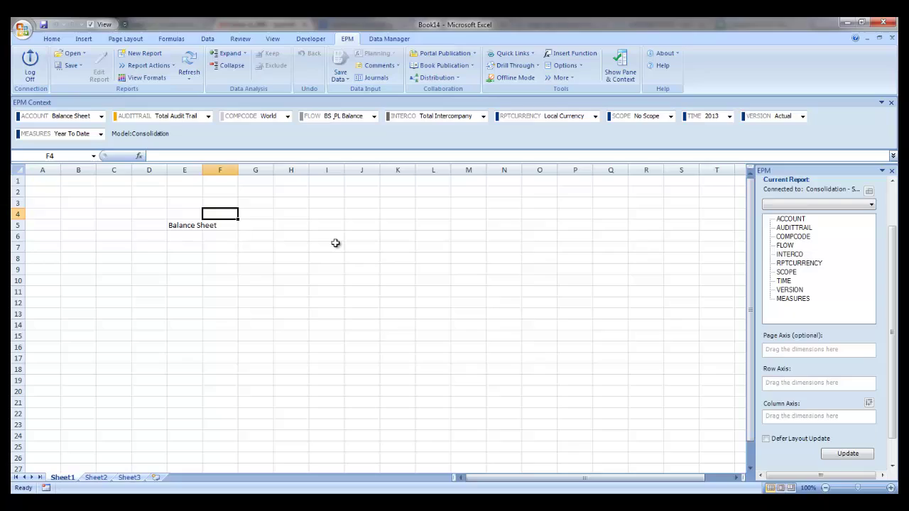
pyautogui.write('2013')
pyautogui.write('.01')
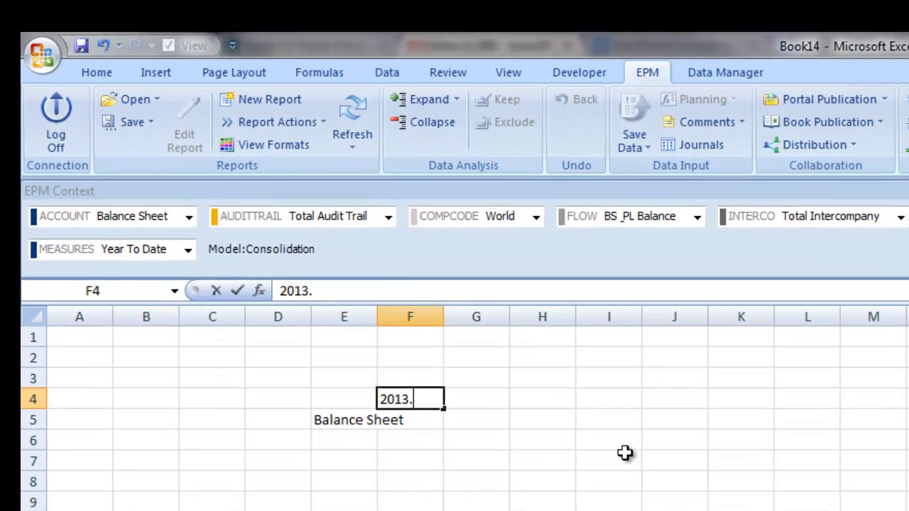
pyautogui.press('Return')
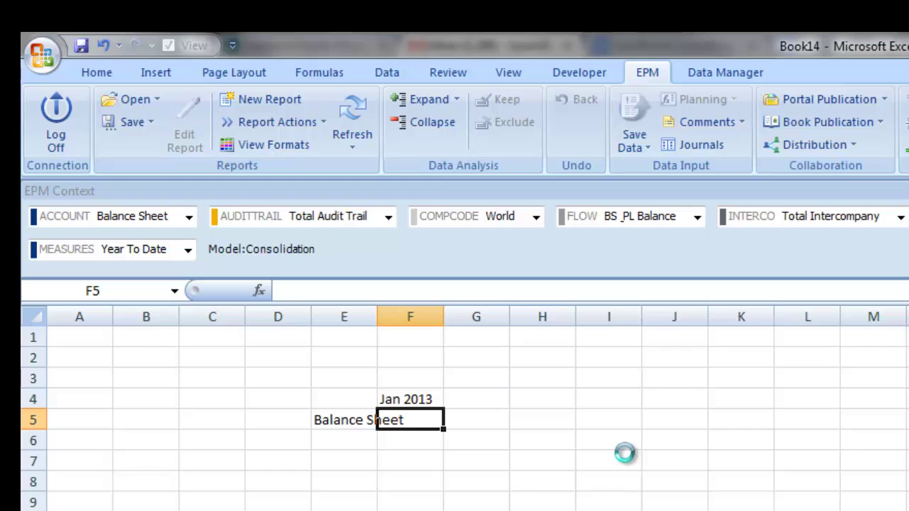
# Step: Add the period 2013.02 in cell G4 and expand the Balance Sheet row to its children
pyautogui.press('Up')
pyautogui.press('Right')
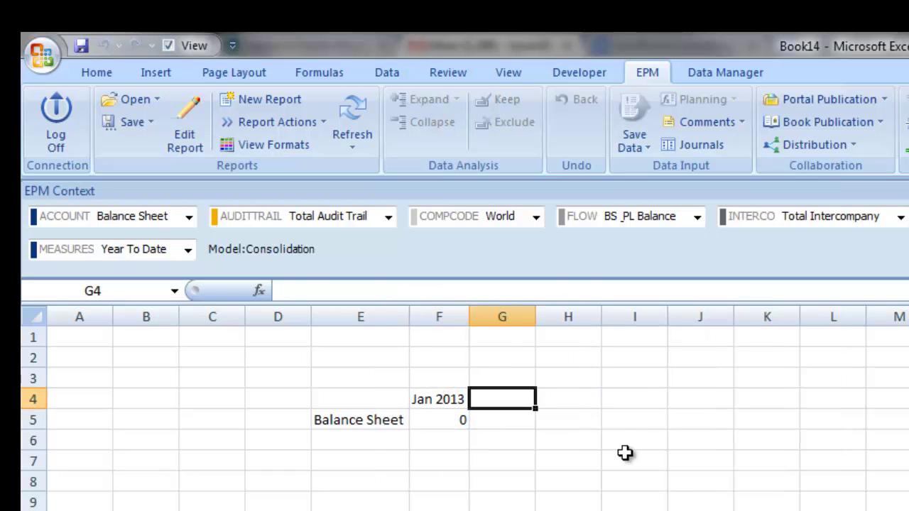
pyautogui.write('2013.02')
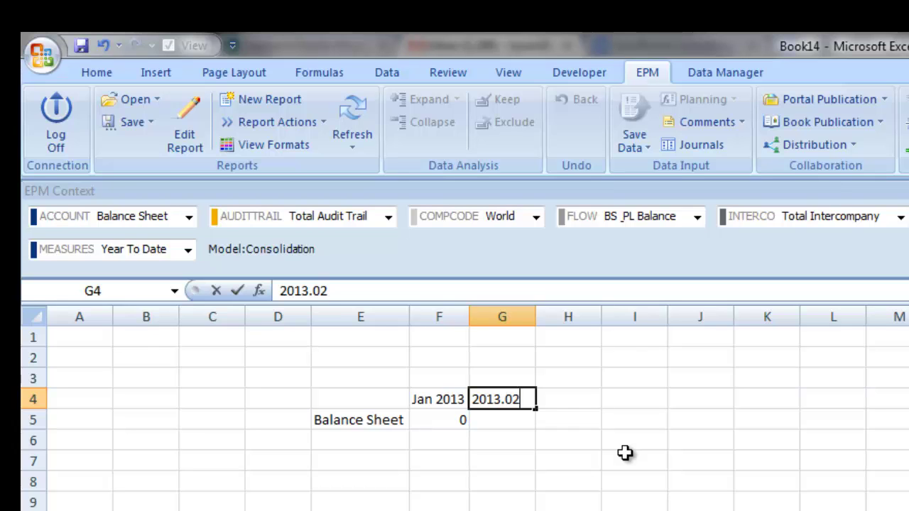
pyautogui.press('Return')
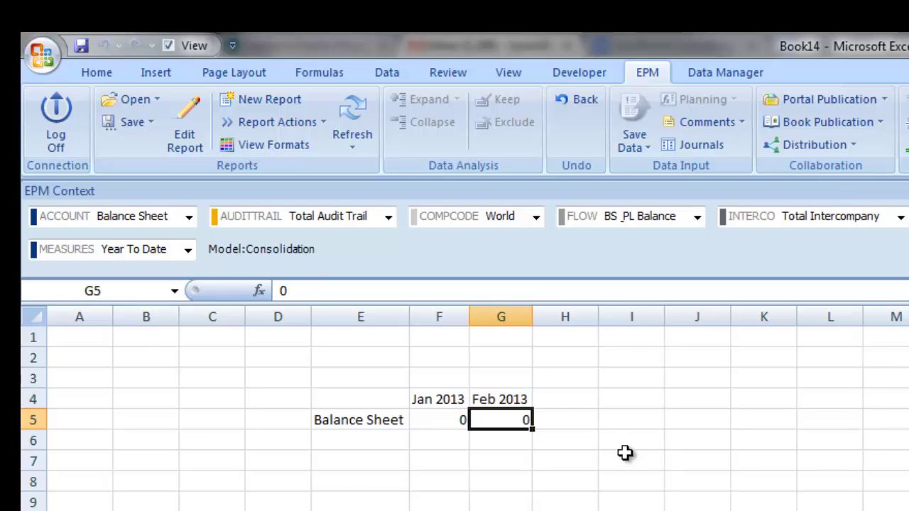
pyautogui.click(389, 422)
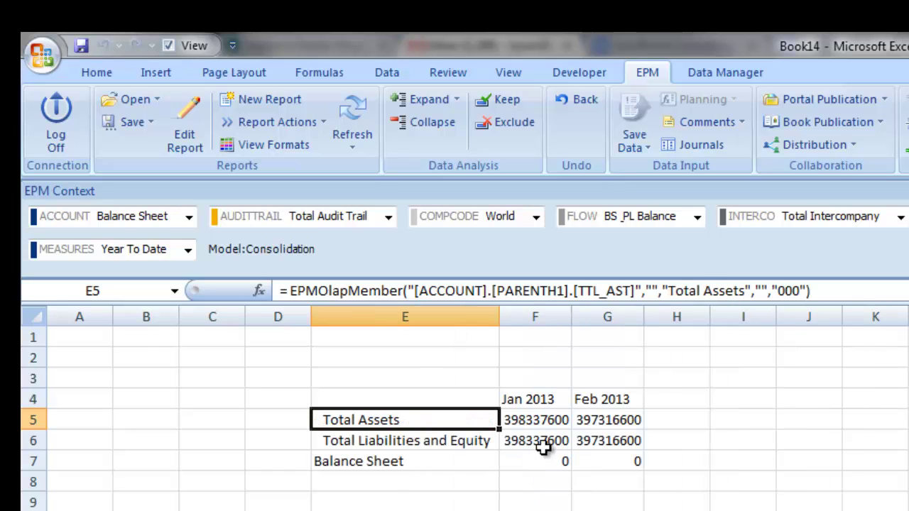
# Step: Add a Variance column in H4 with the local formula =G5-F5 in cell H5
pyautogui.click(666, 395)
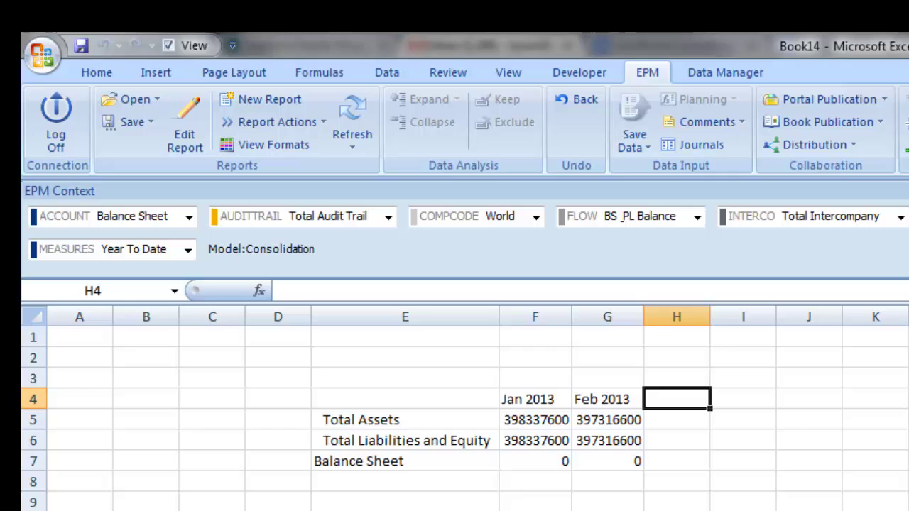
pyautogui.write('Variance')
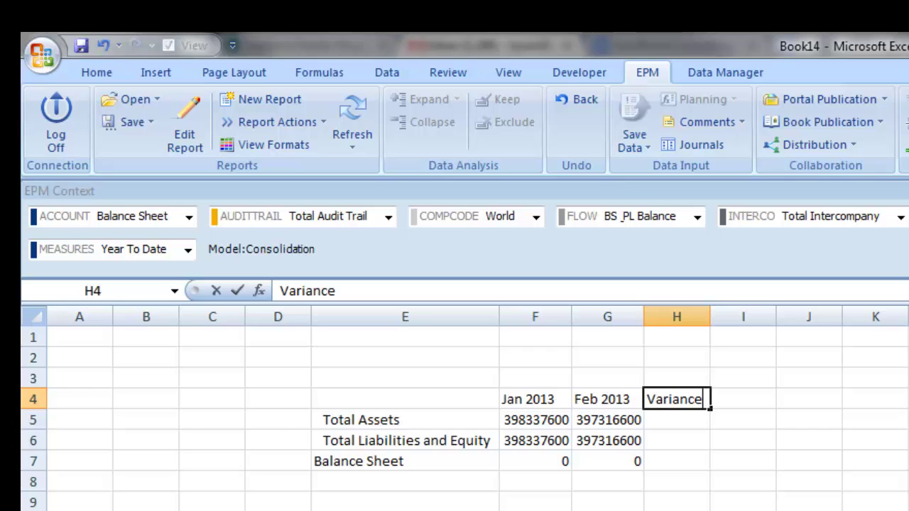
pyautogui.press('Return')
pyautogui.write('=')
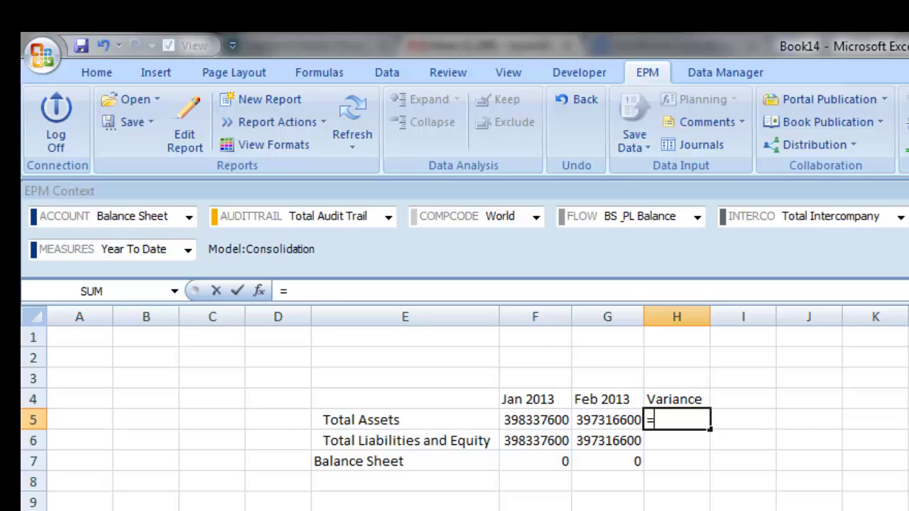
pyautogui.press('Left')
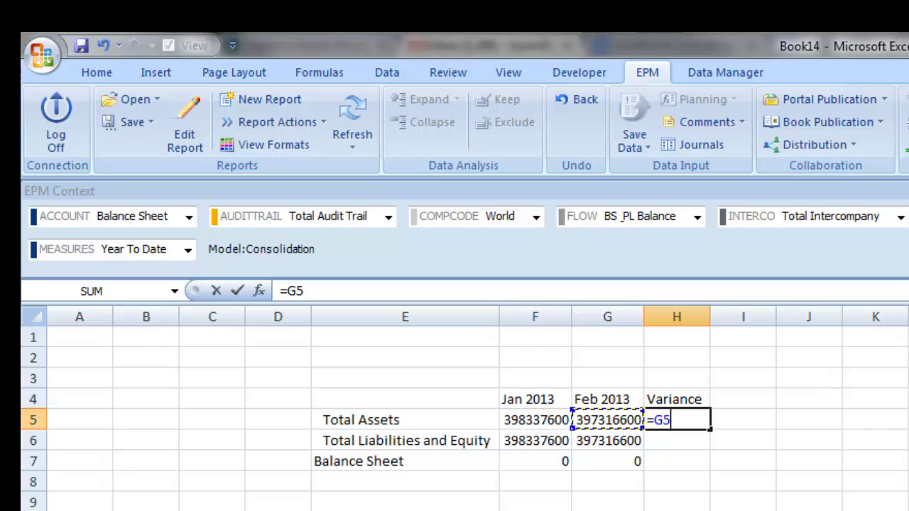
pyautogui.write('-')
pyautogui.press('Left')
pyautogui.press('Left')
pyautogui.press('Return')
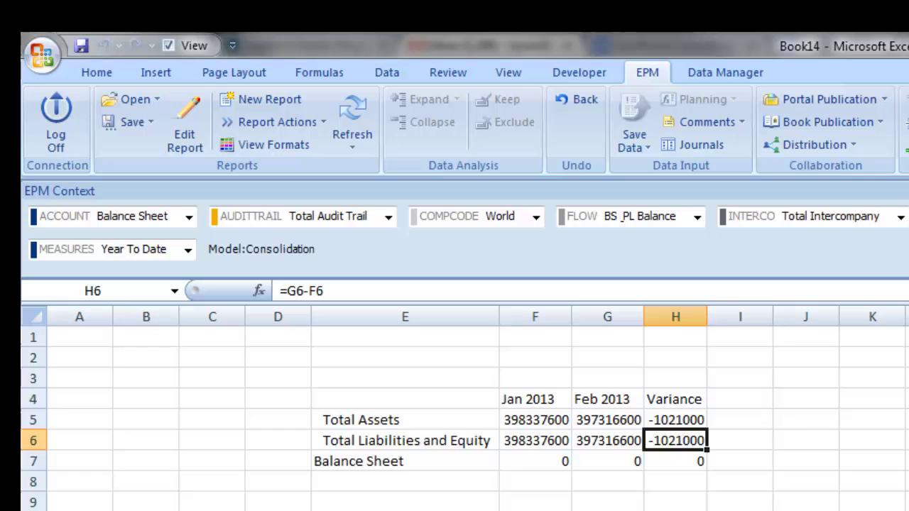
# Step: Expand Total Assets down to the accounts under Current Assets, and step back to the collapsed report
pyautogui.click(353, 416)
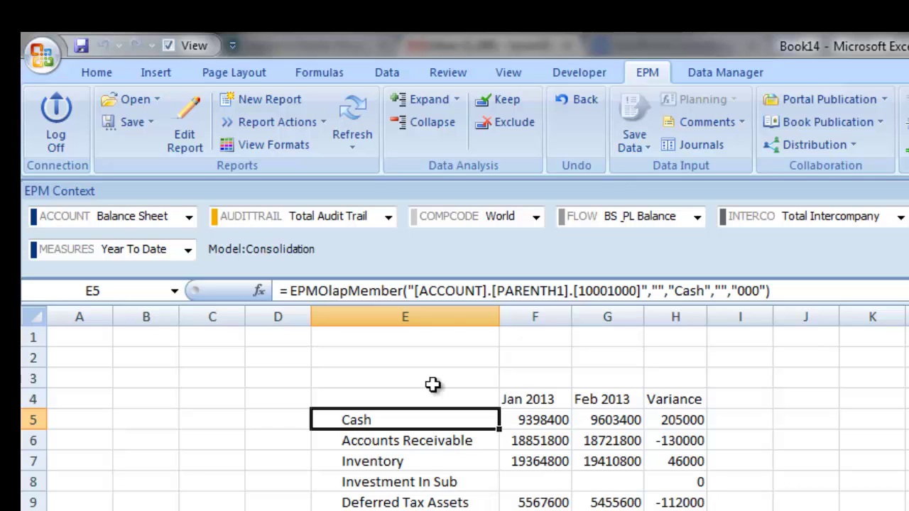
pyautogui.click(569, 100)
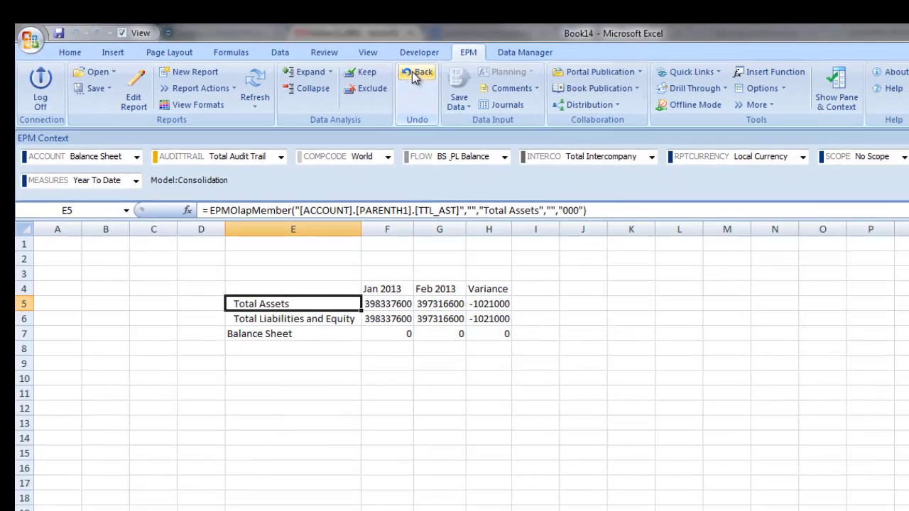
# Step: Expand Total Assets with the Member and Descendants option and look over the expanded account rows
pyautogui.click(331, 74)
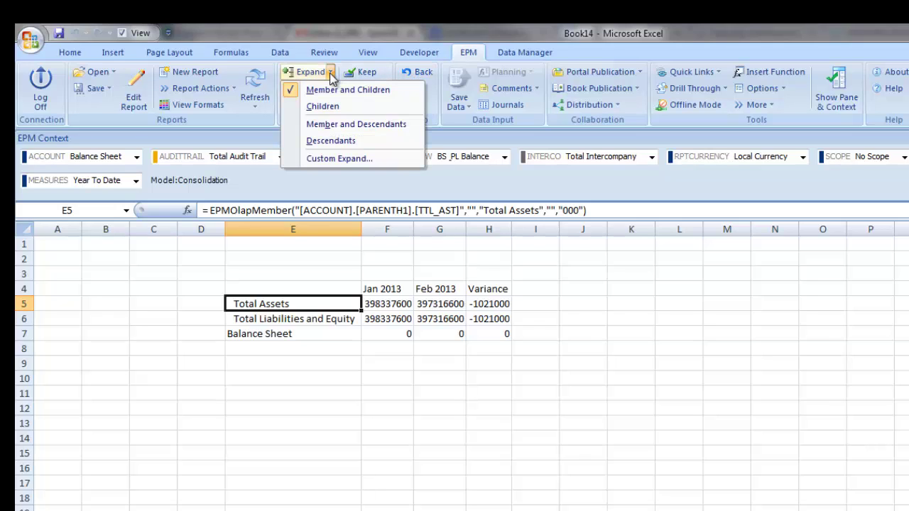
pyautogui.click(328, 126)
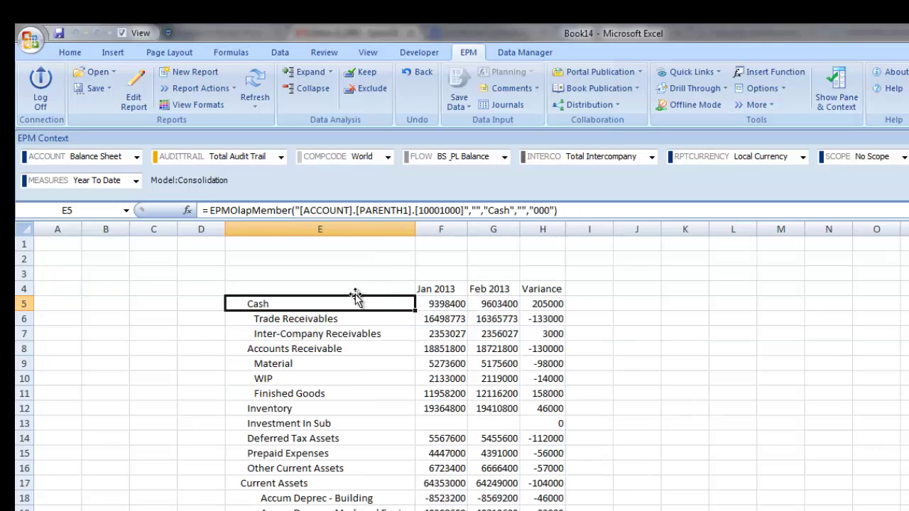
pyautogui.scroll(-2, 355, 297)
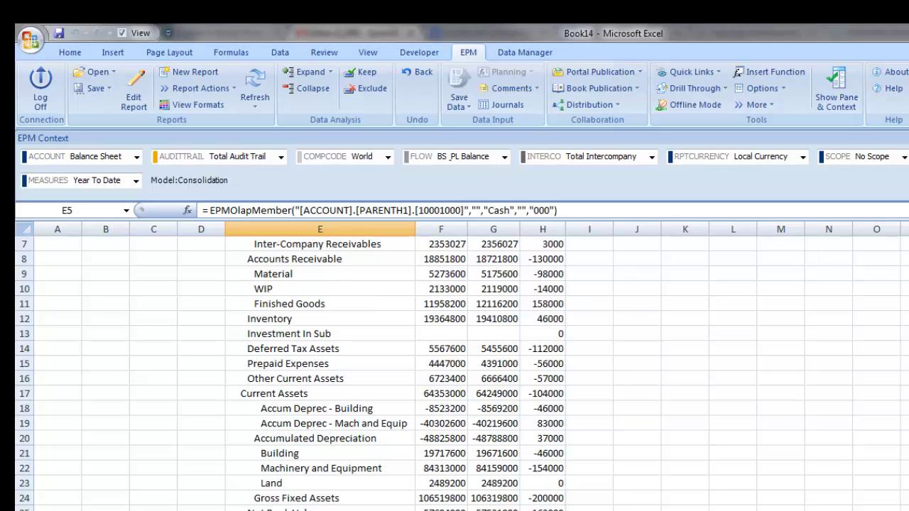
pyautogui.scroll(1, 277, 506)
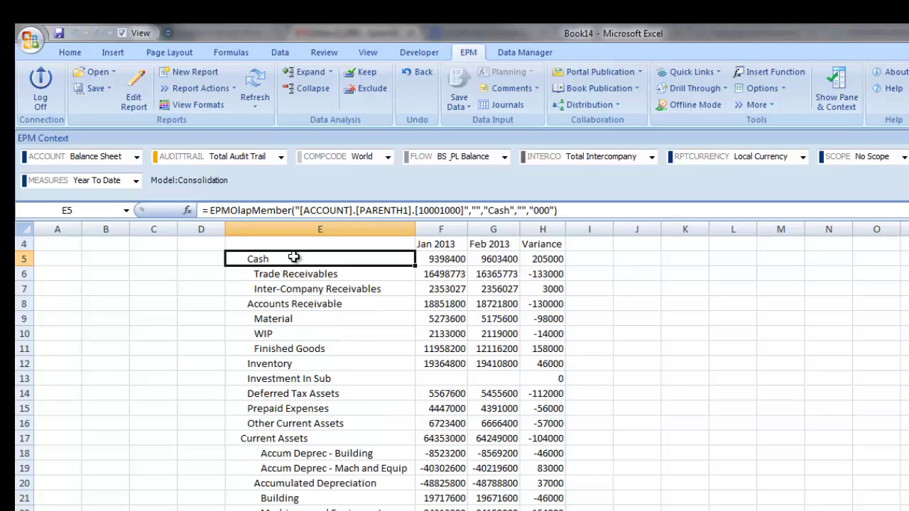
# Step: Collapse the Cash row into Current Assets, and the Total Long-Term Assets row into Total Assets
pyautogui.click(310, 91)
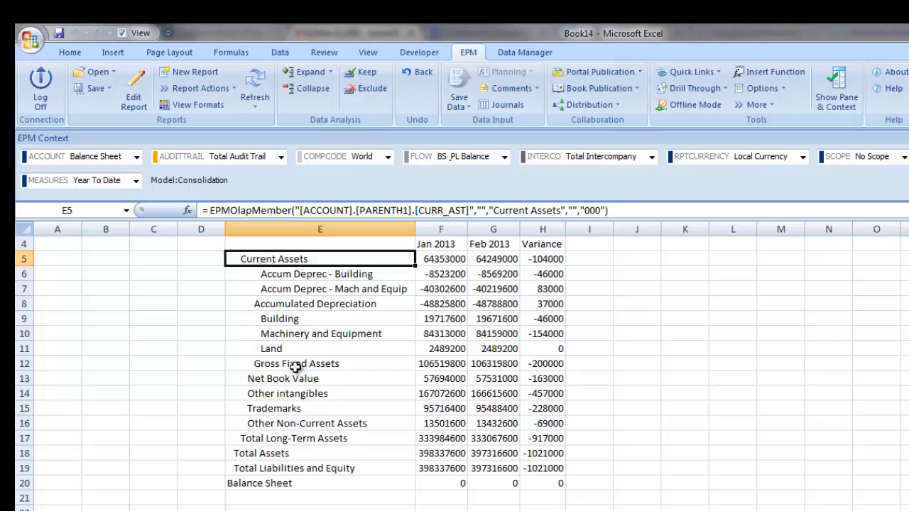
pyautogui.click(272, 439)
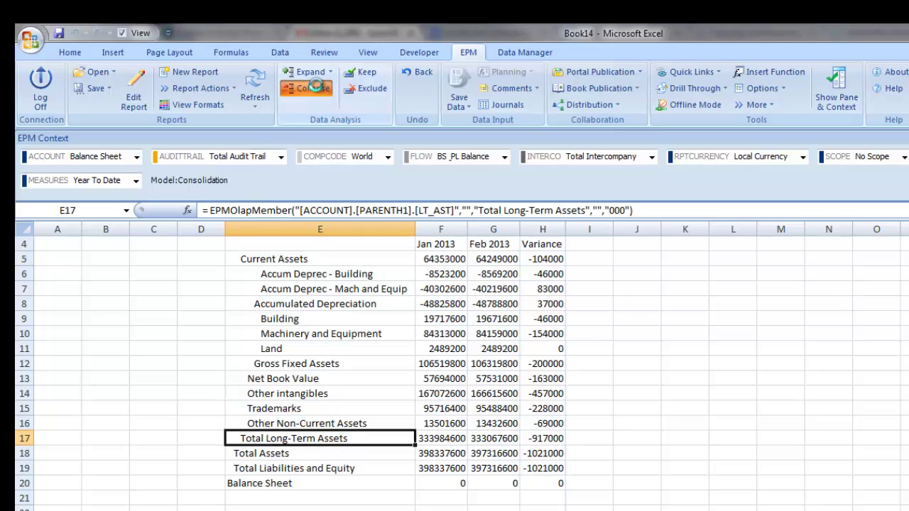
pyautogui.click(309, 88)
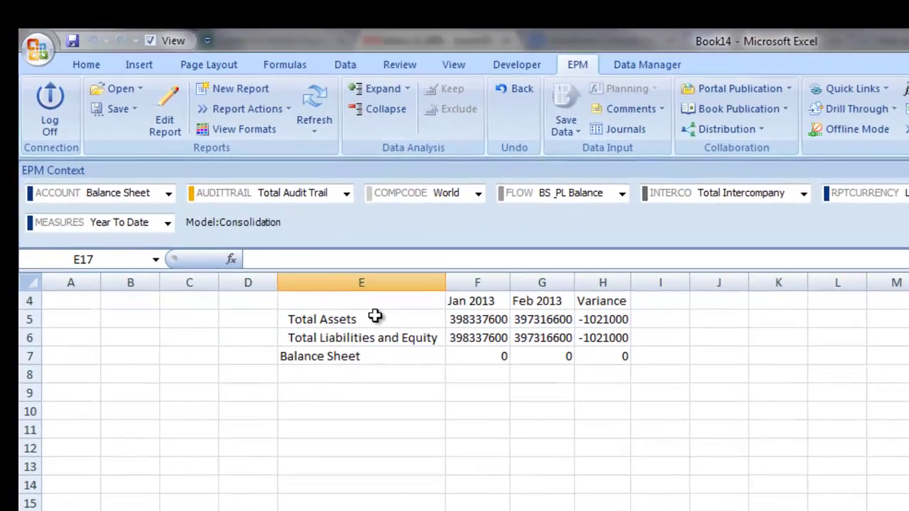
# Step: Expand Total Assets with the Member and Children option, and expand Current Assets into its accounts
pyautogui.click(358, 259)
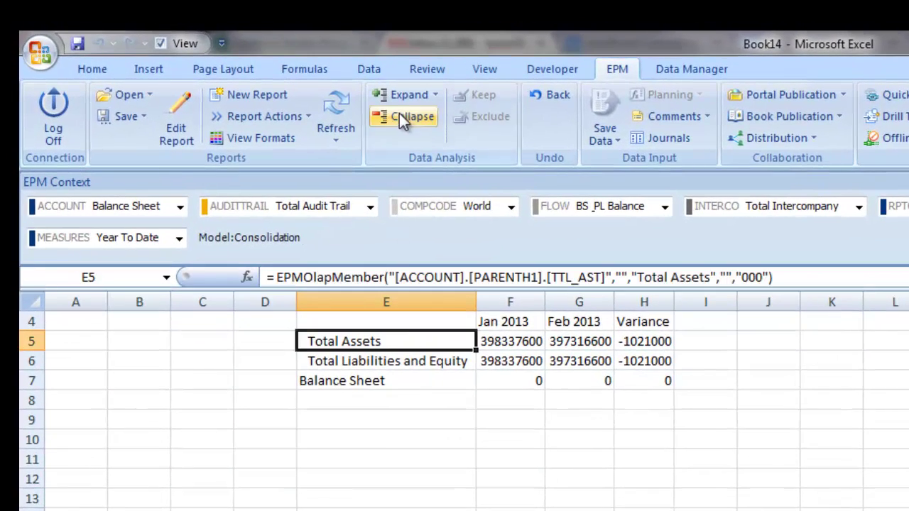
pyautogui.click(436, 94)
pyautogui.click(426, 118)
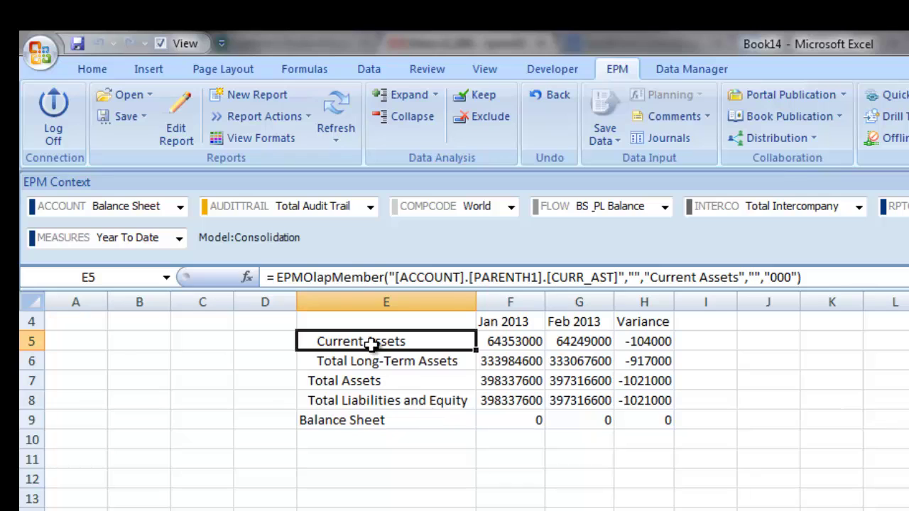
pyautogui.doubleClick(371, 344)
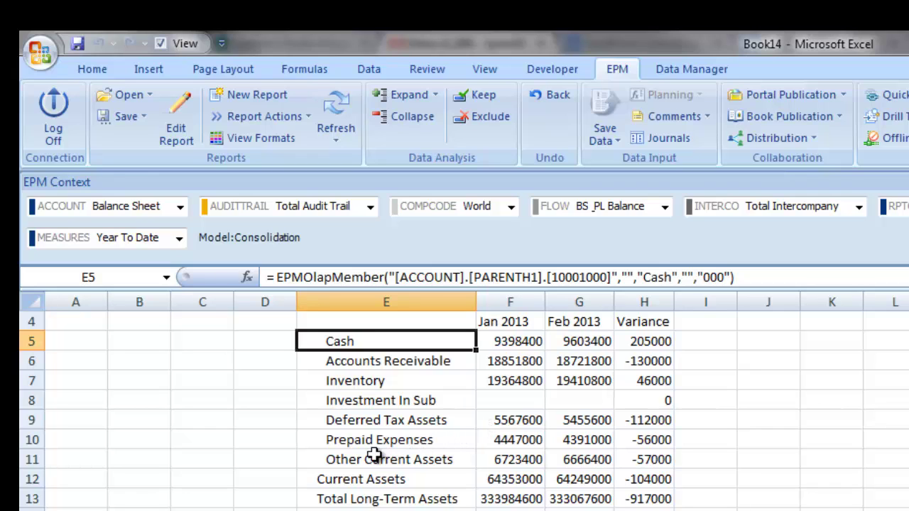
# Step: Collapse the expanded rows back up to Current Assets and to Total Assets
pyautogui.click(409, 117)
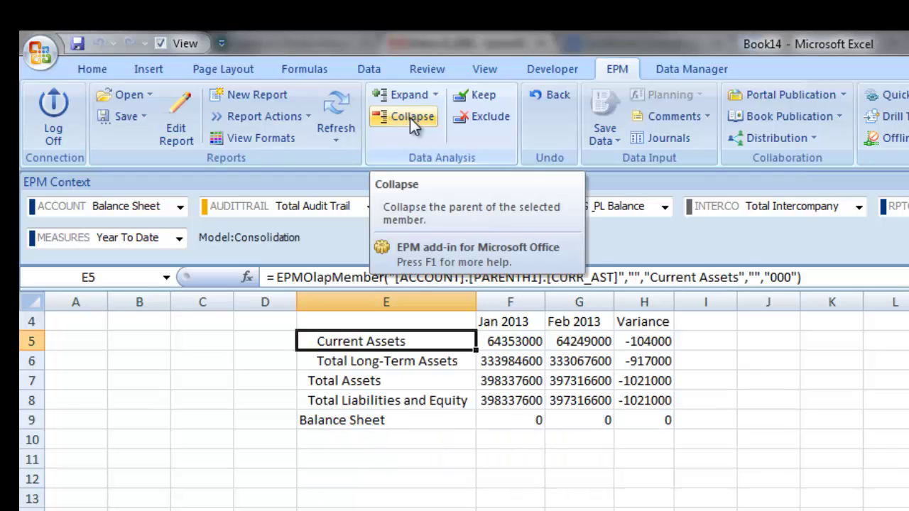
pyautogui.click(410, 118)
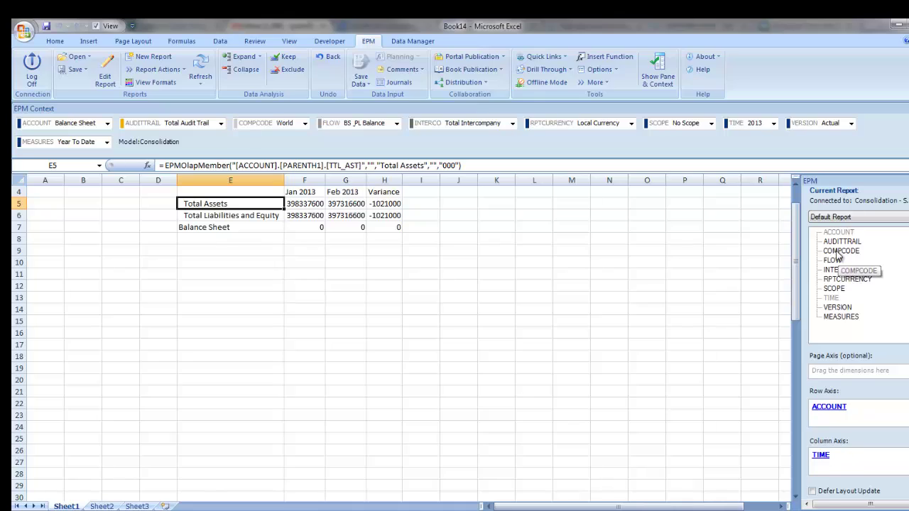
# Step: Add the COMPCODE dimension to the report's rows in cell D5, beside the Total Assets account
pyautogui.moveTo(838, 253); pyautogui.dragTo(161, 208)
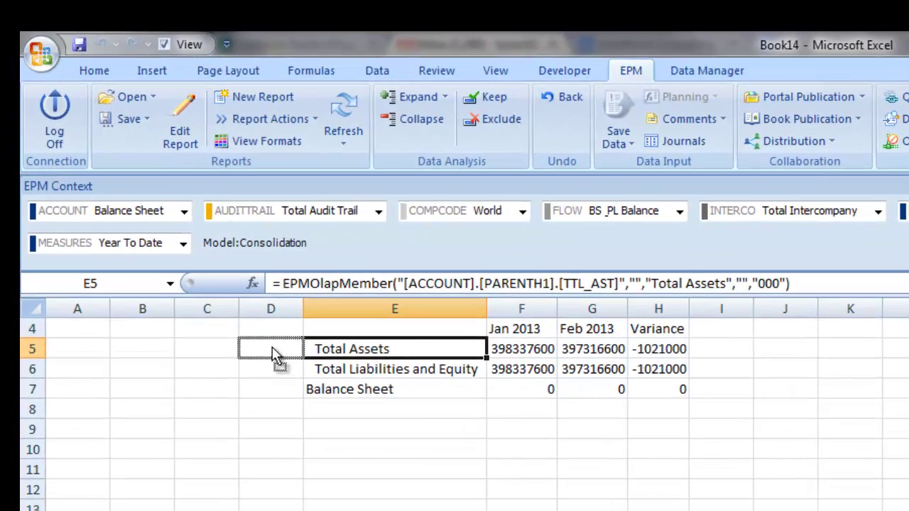
pyautogui.moveTo(277, 355); pyautogui.dragTo(275, 351)
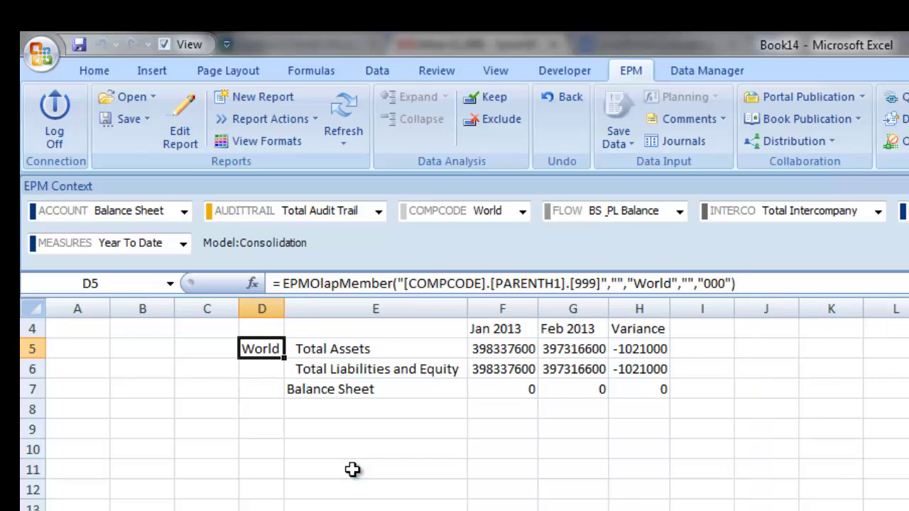
# Step: Expand Total Assets and Current Assets into their accounts, and keep only the Cash, Inventory and Prepaid Expenses rows
pyautogui.click(311, 349)
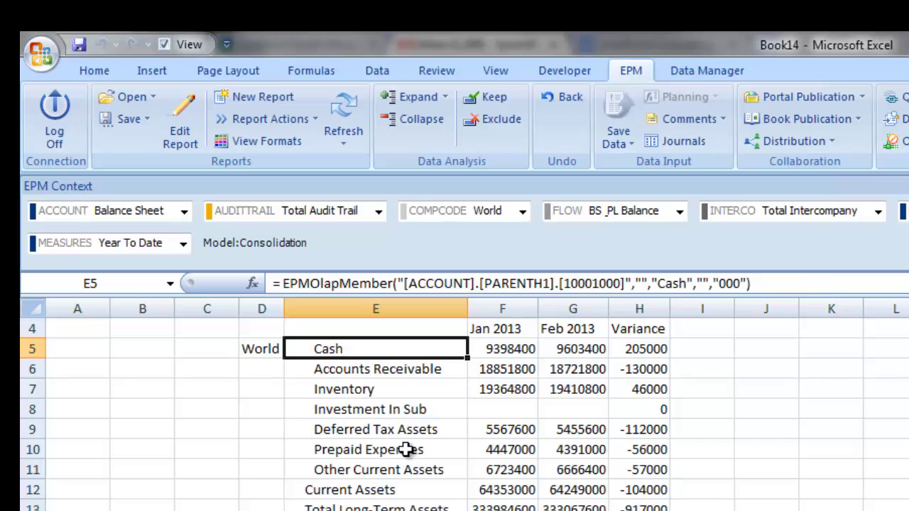
pyautogui.click(363, 392)
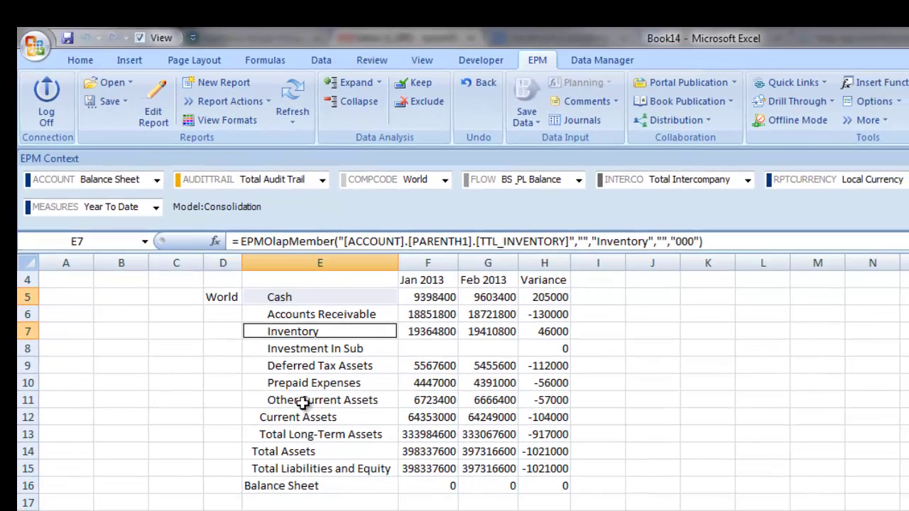
pyautogui.click(297, 385)
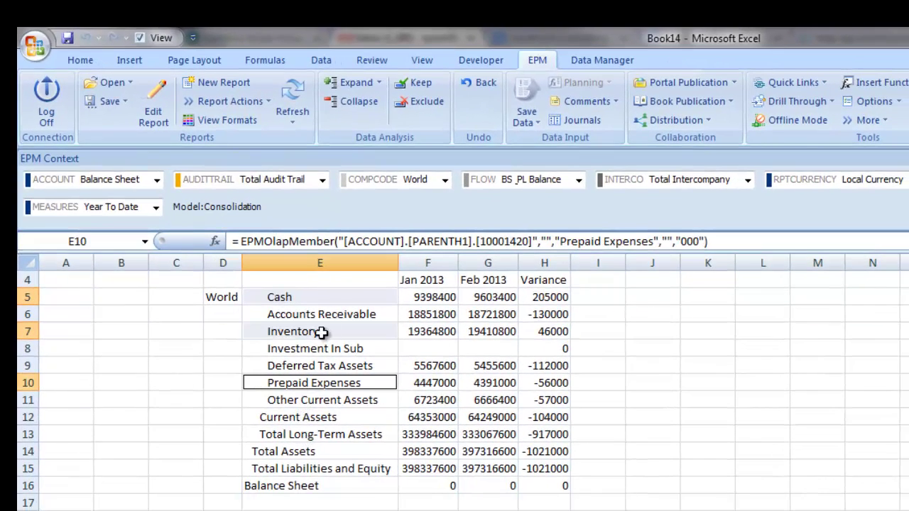
pyautogui.click(422, 85)
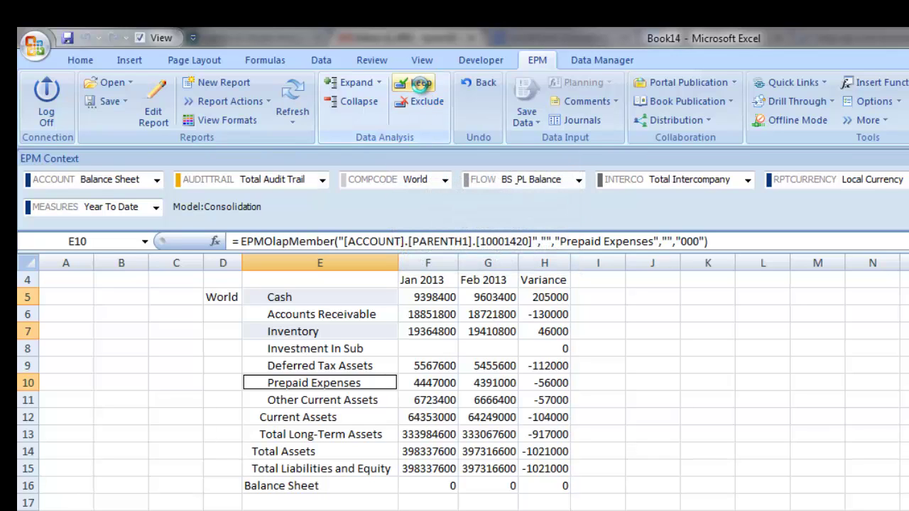
# Step: Expand the World member of the COMPCODE dimension in cell D5
pyautogui.click(223, 299)
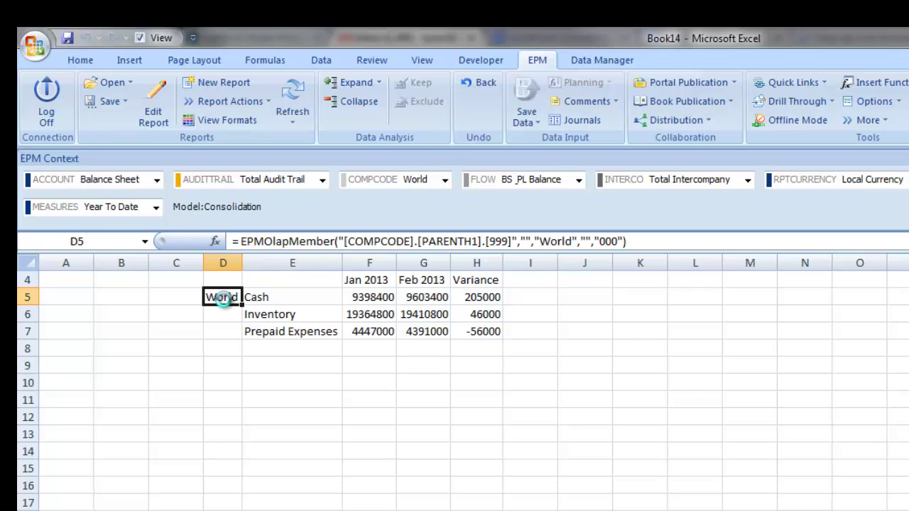